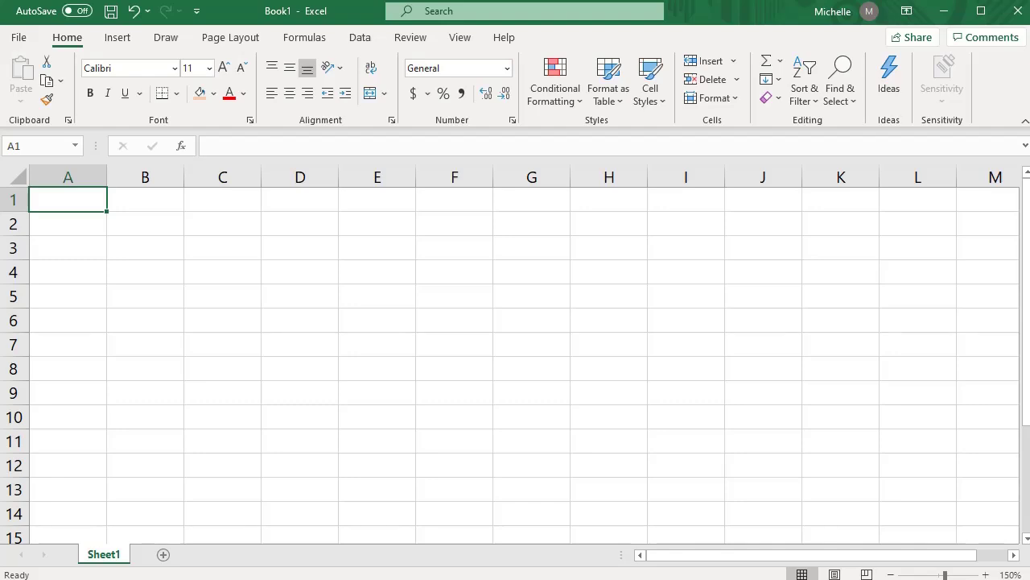
Step: Enter the column headers X in cell A1 and Y in cell B1
{"action": "type", "text": "X"}
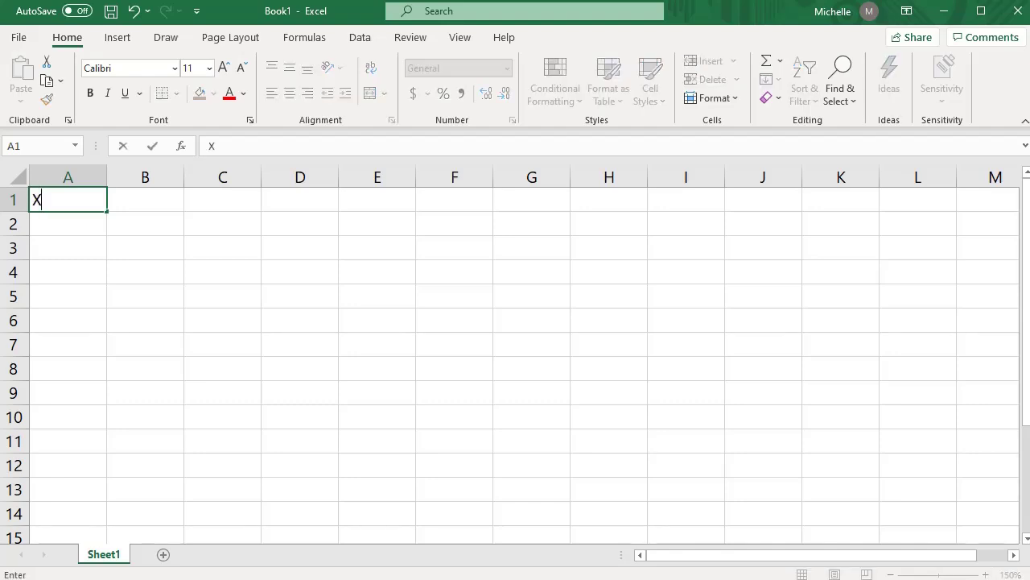
{"action": "key", "text": "Tab"}
{"action": "type", "text": "Y"}
{"action": "key", "text": "Return"}
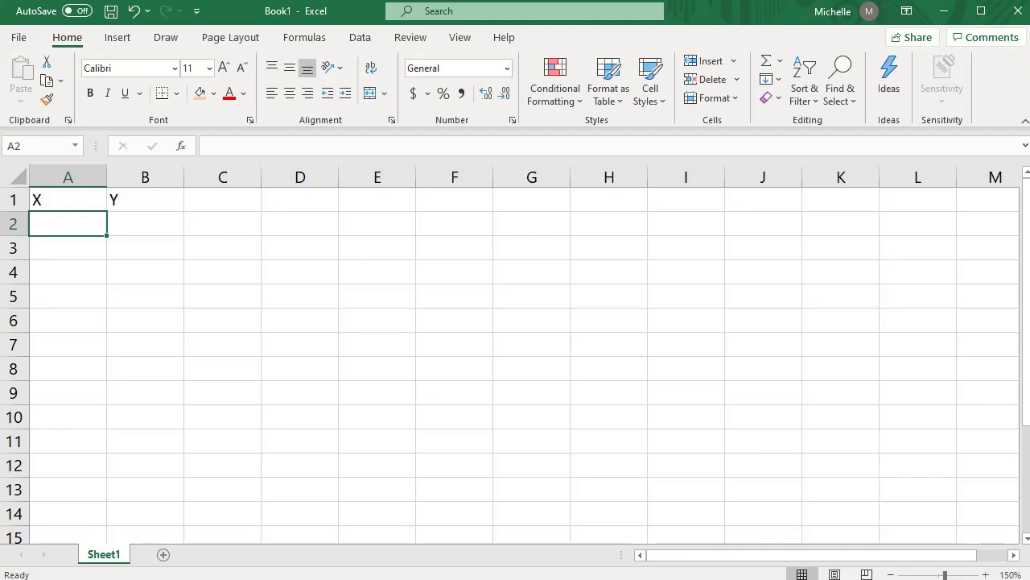
Step: Enter the first two X and Y data pairs in A2:B3: 2 and 16, 3 and 15
{"action": "type", "text": "2"}
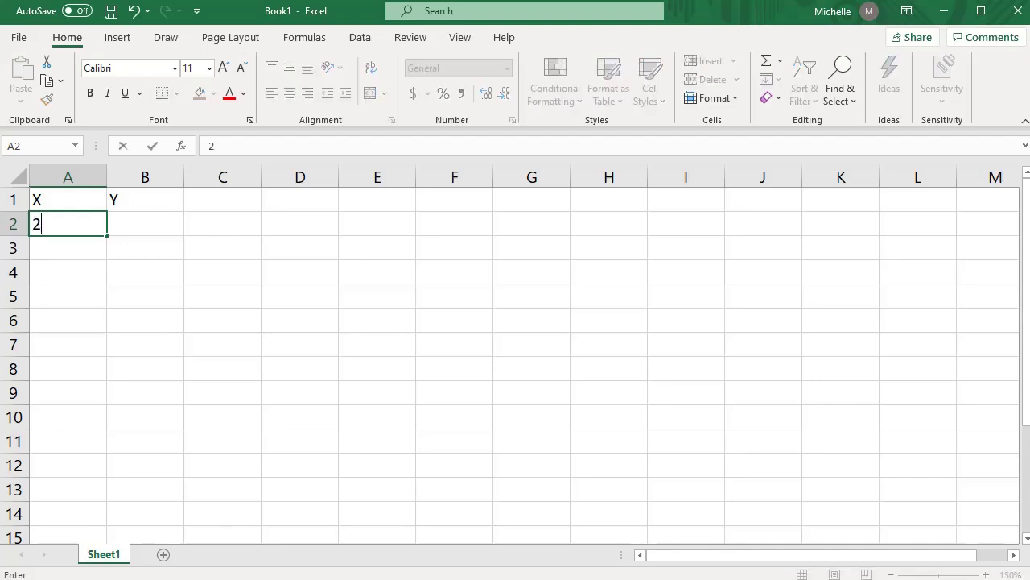
{"action": "key", "text": "Return"}
{"action": "left_click", "coordinate": [145, 223]}
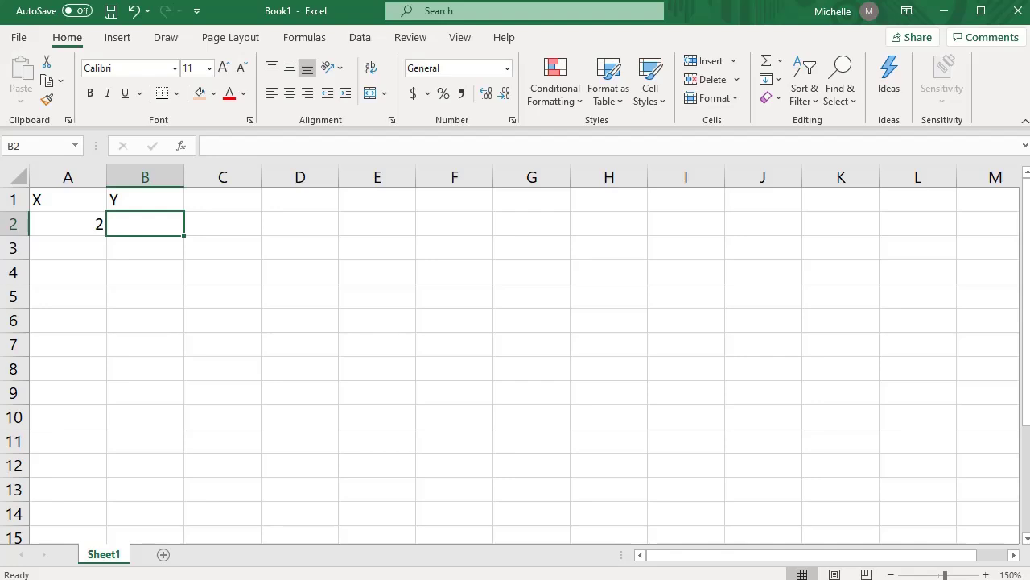
{"action": "type", "text": "16"}
{"action": "key", "text": "Return"}
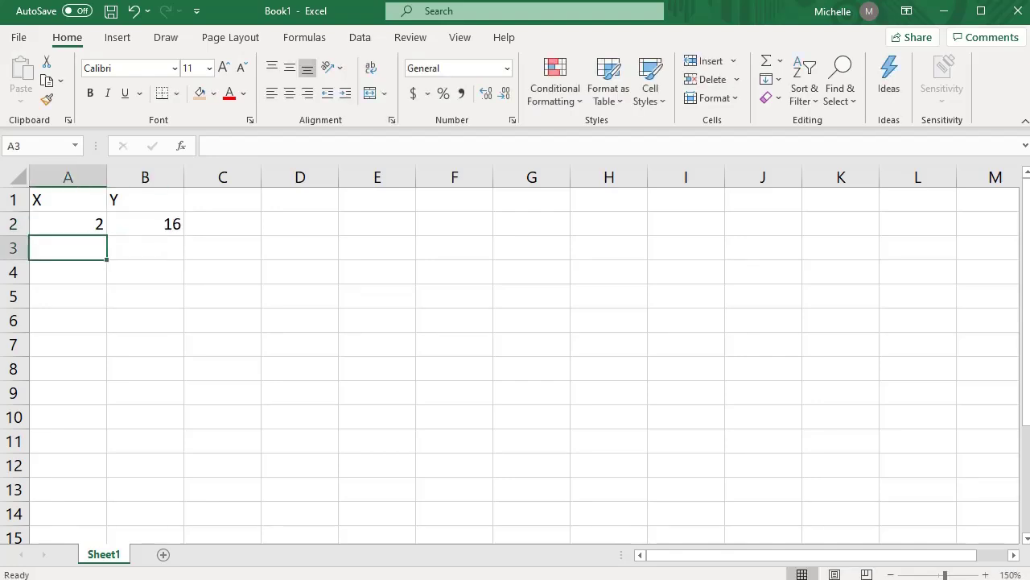
{"action": "type", "text": "3"}
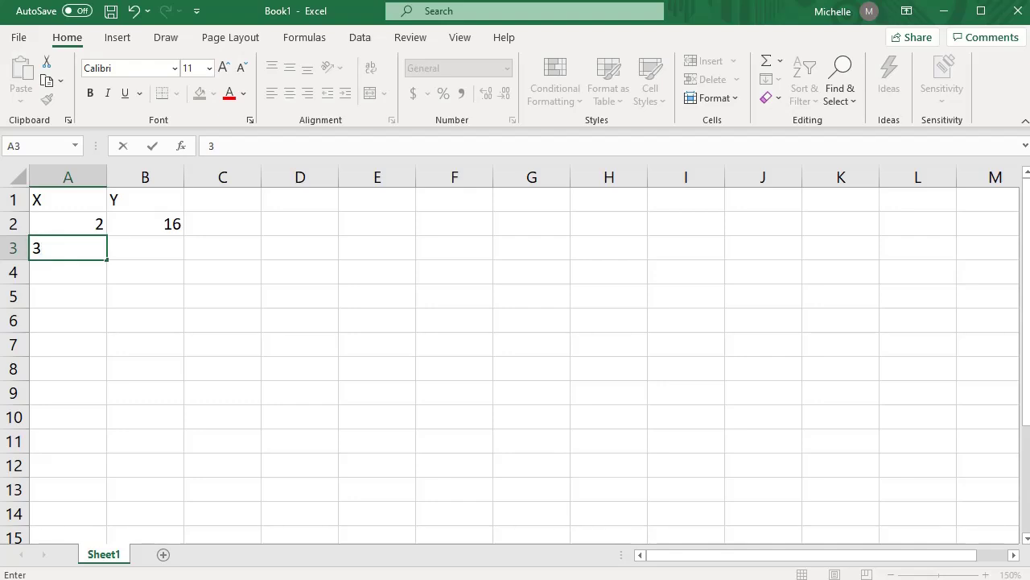
{"action": "key", "text": "Tab"}
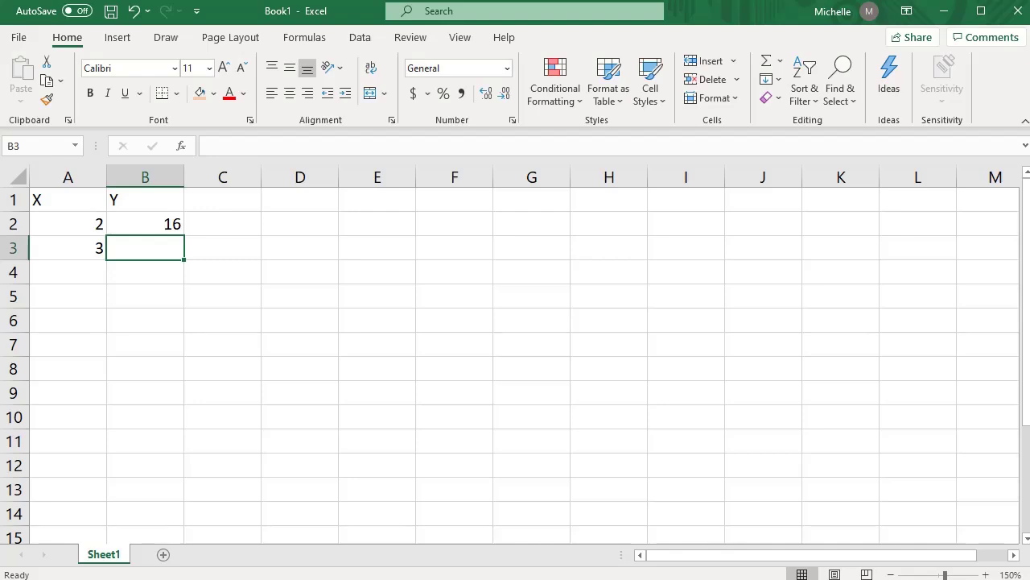
{"action": "type", "text": "15"}
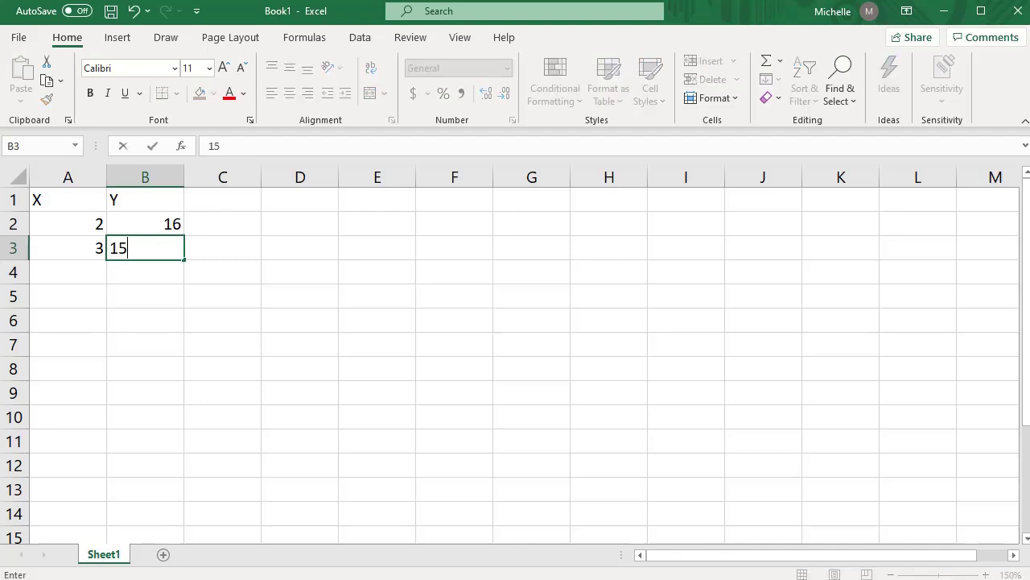
{"action": "key", "text": "Return"}
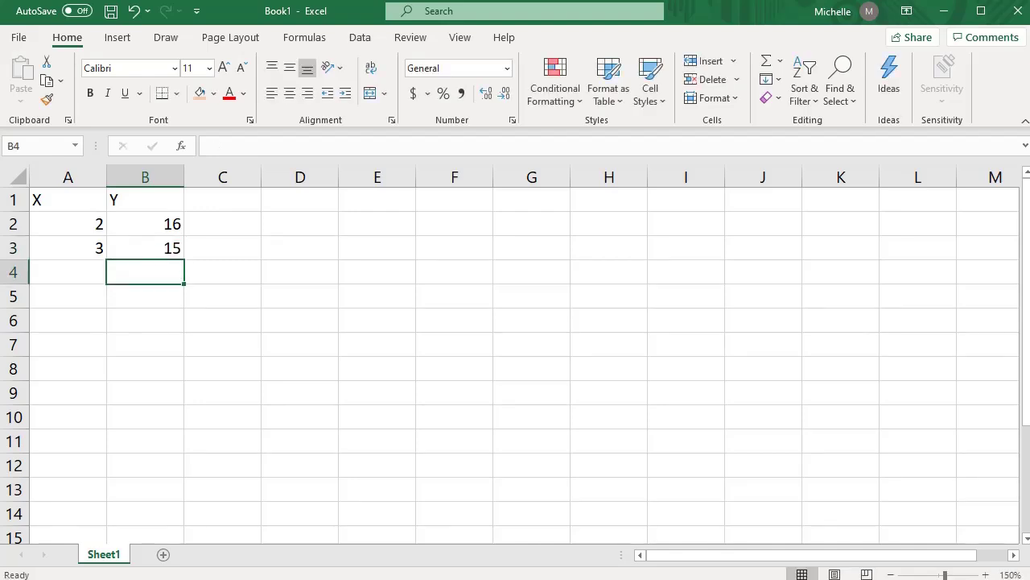
Step: Paste the remaining copied X and Y data pairs into the sheet starting at cell A4
{"action": "left_click", "coordinate": [67, 272]}
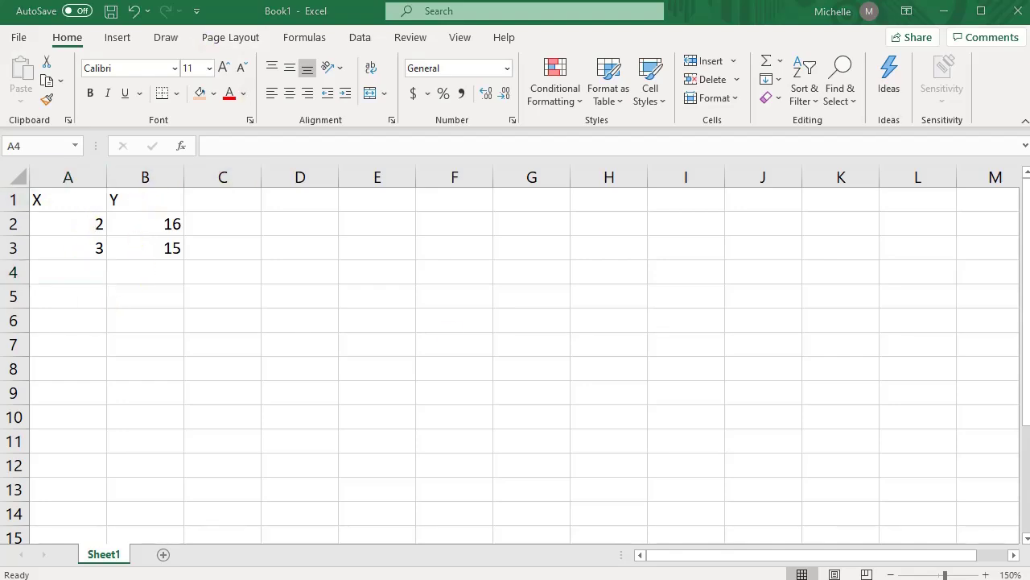
{"action": "left_click", "coordinate": [80, 281]}
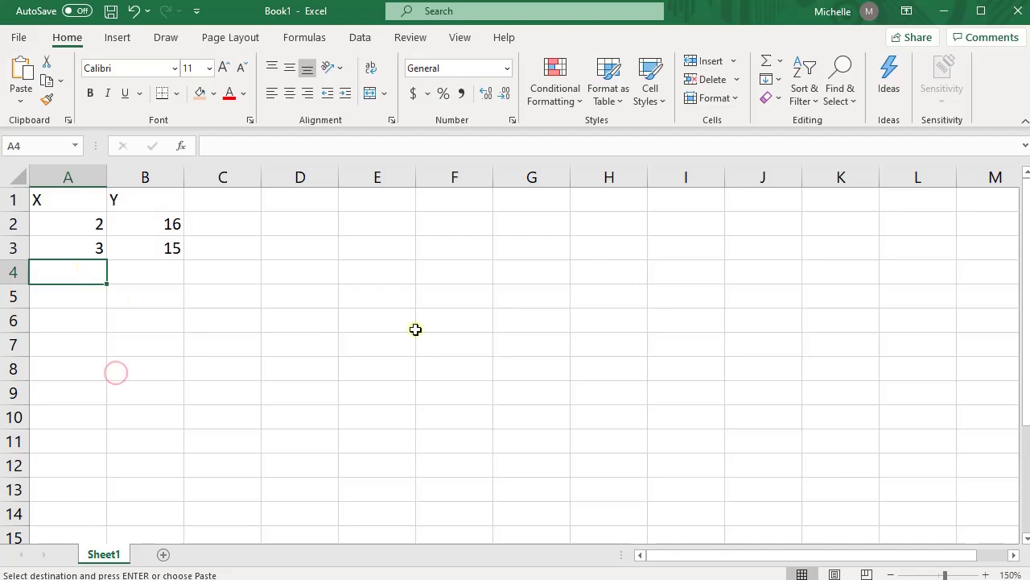
{"action": "key", "text": "ctrl+v"}
{"action": "left_click", "coordinate": [303, 256]}
{"action": "left_click", "coordinate": [99, 364]}
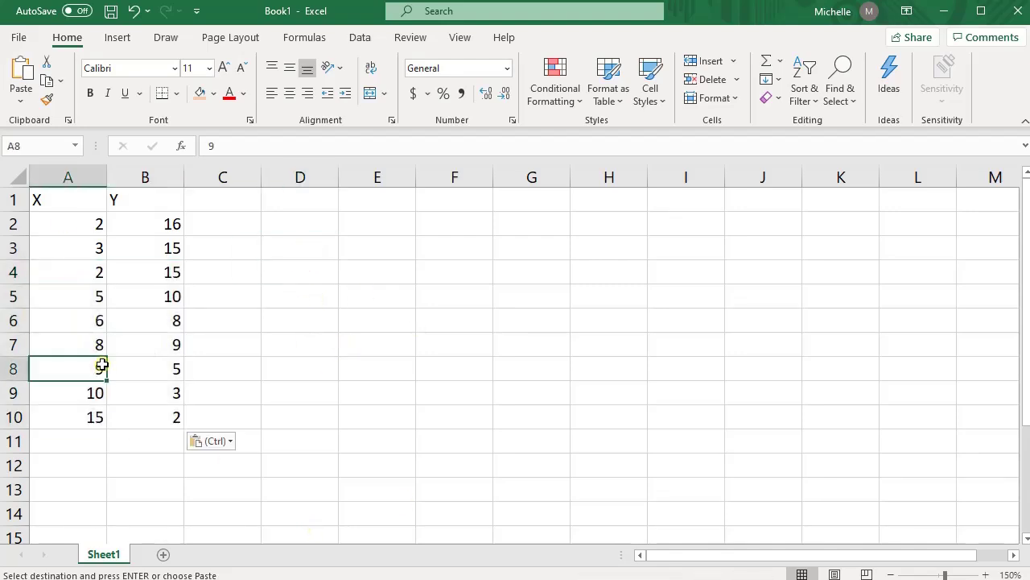
{"action": "left_click", "coordinate": [147, 412]}
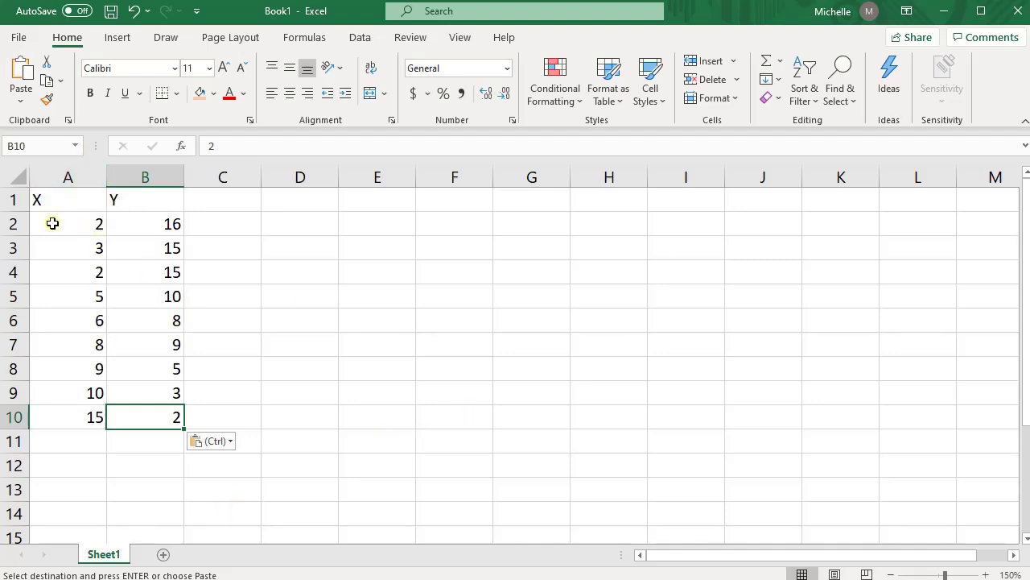
Step: Insert a markers-only scatter chart from the data range A2:B10
{"action": "mouse_move", "coordinate": [86, 227]}
{"action": "left_mouse_down"}
{"action": "mouse_move", "coordinate": [49, 223]}
{"action": "mouse_move", "coordinate": [148, 253]}
{"action": "mouse_move", "coordinate": [169, 423]}
{"action": "mouse_move", "coordinate": [91, 220]}
{"action": "left_mouse_up"}
{"action": "left_click_drag", "start_coordinate": [94, 261], "coordinate": [86, 223]}
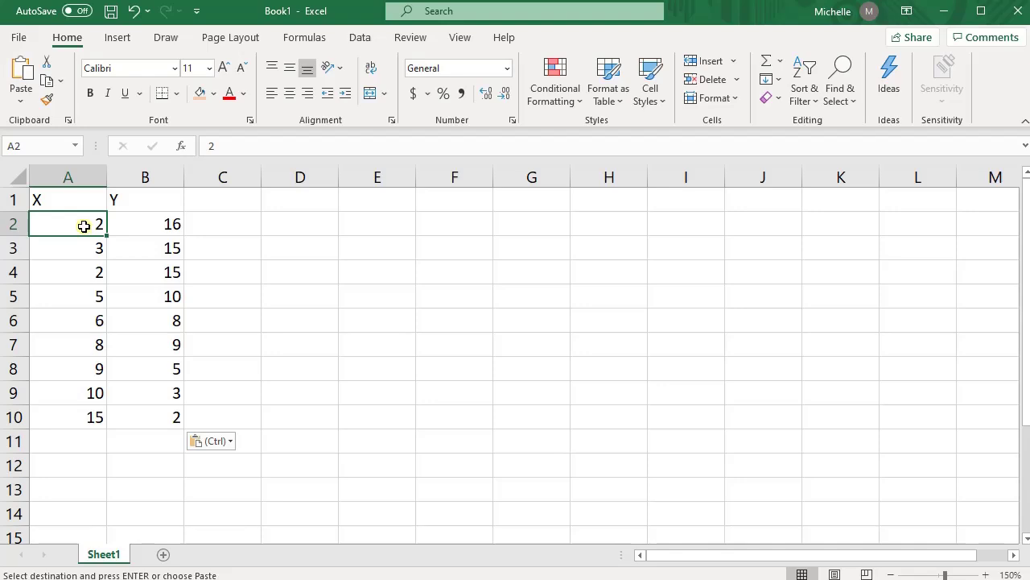
{"action": "left_click", "coordinate": [83, 227]}
{"action": "left_click_drag", "start_coordinate": [117, 227], "coordinate": [163, 417]}
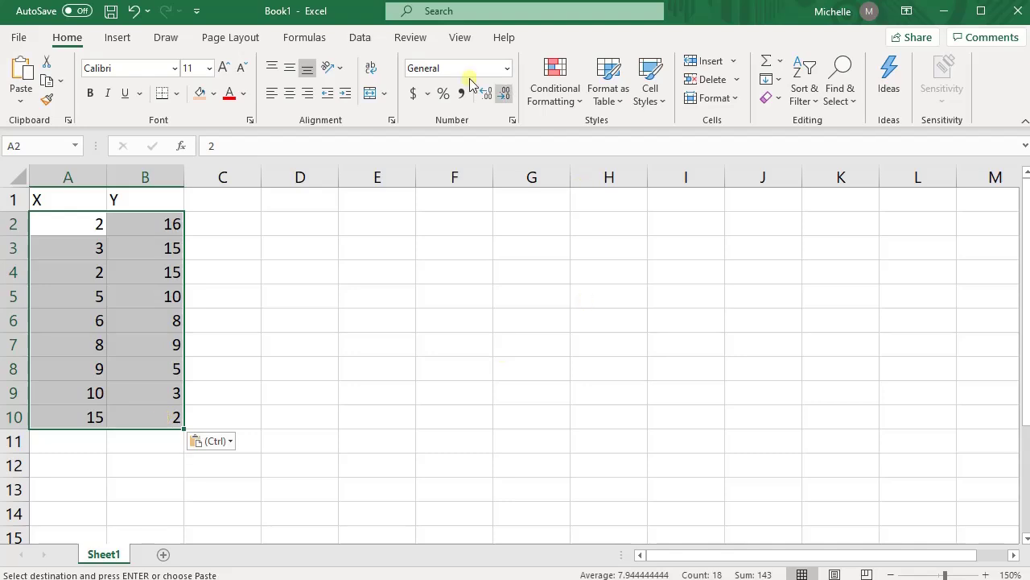
{"action": "left_click", "coordinate": [121, 40]}
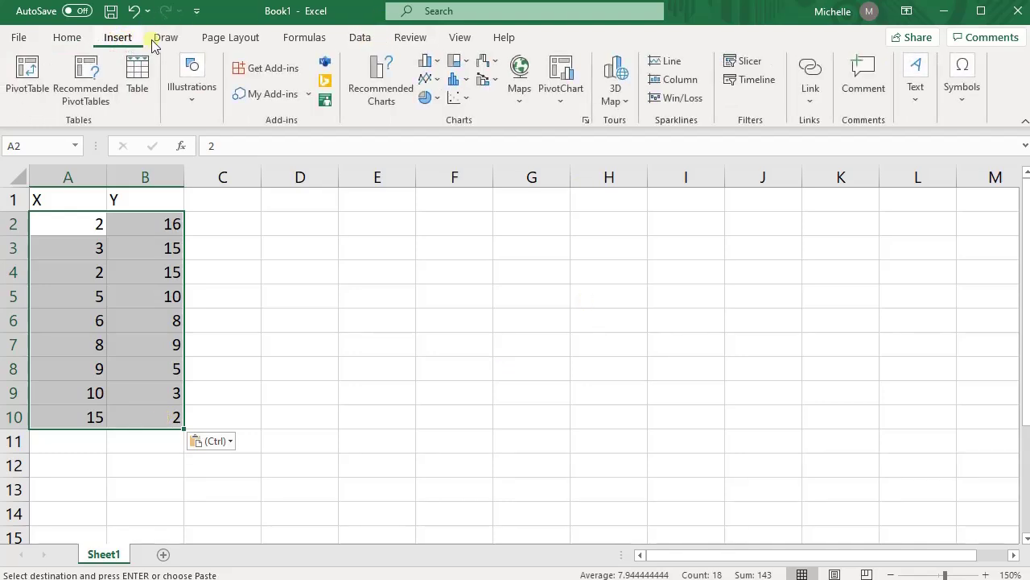
{"action": "left_click", "coordinate": [457, 100]}
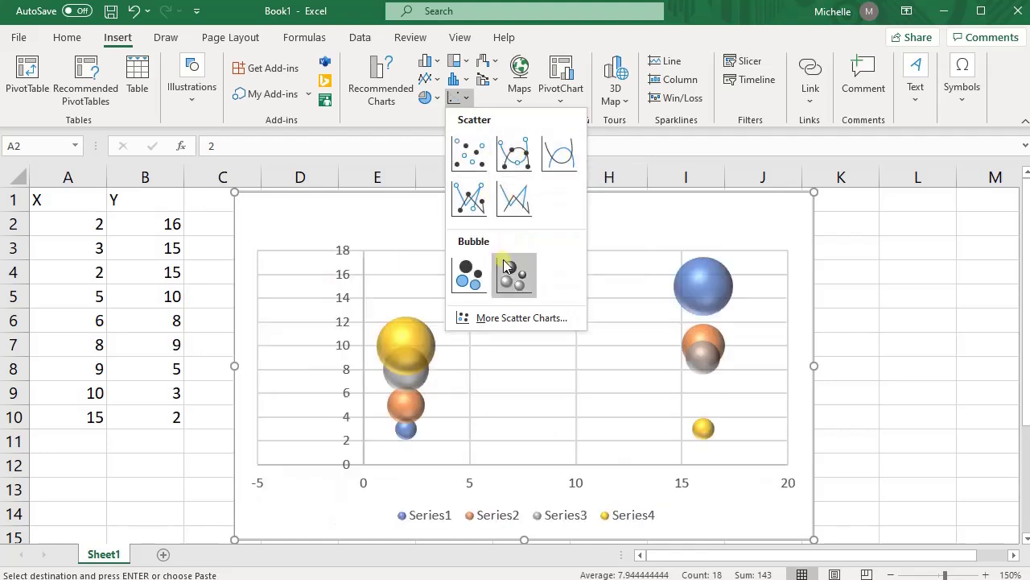
{"action": "left_click", "coordinate": [472, 157]}
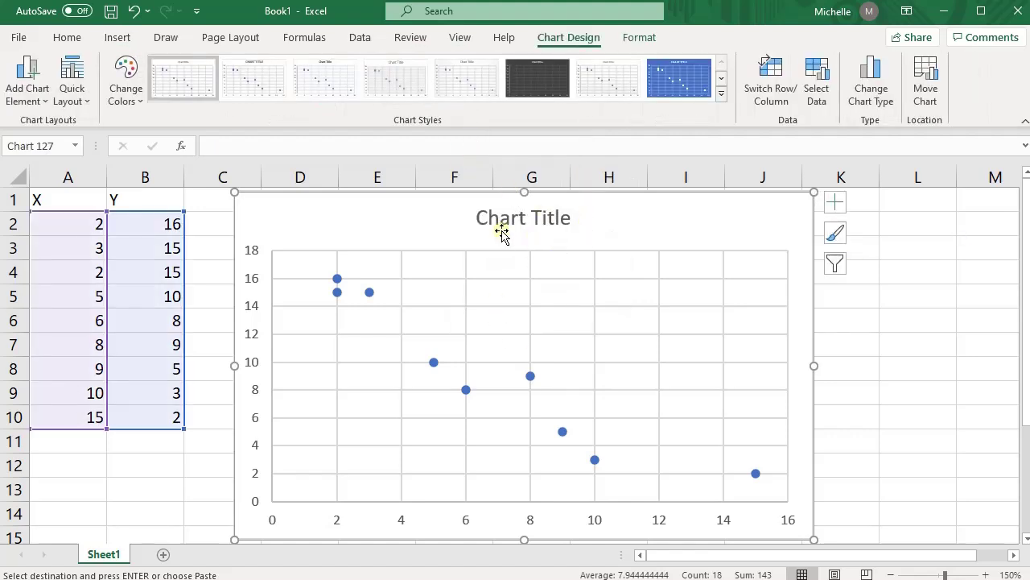
Step: Change the chart title to "X vs Y"
{"action": "left_click", "coordinate": [501, 223]}
{"action": "left_click", "coordinate": [497, 216]}
{"action": "triple_click", "coordinate": [497, 215]}
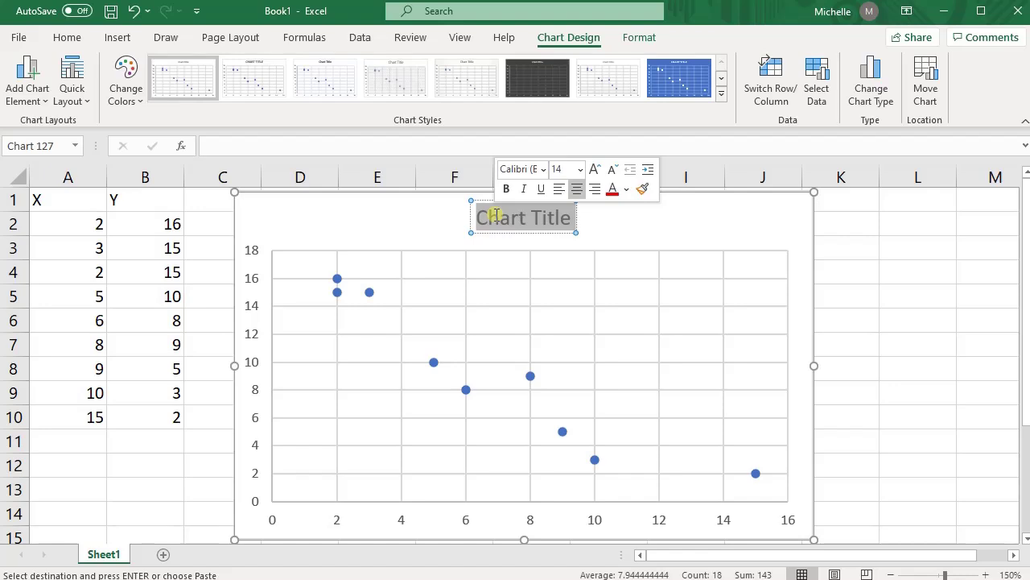
{"action": "type", "text": "X vs"}
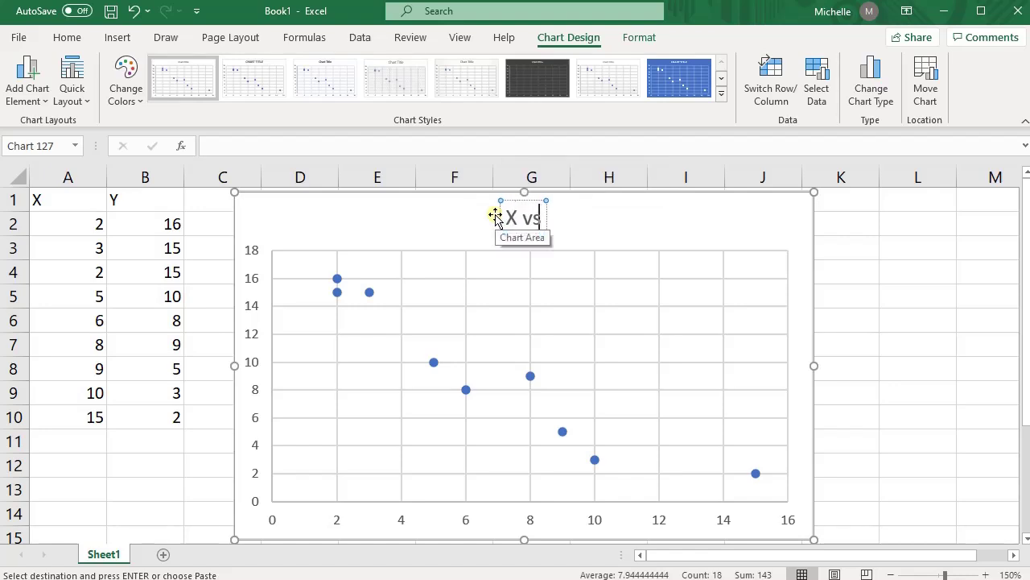
{"action": "type", "text": " Y"}
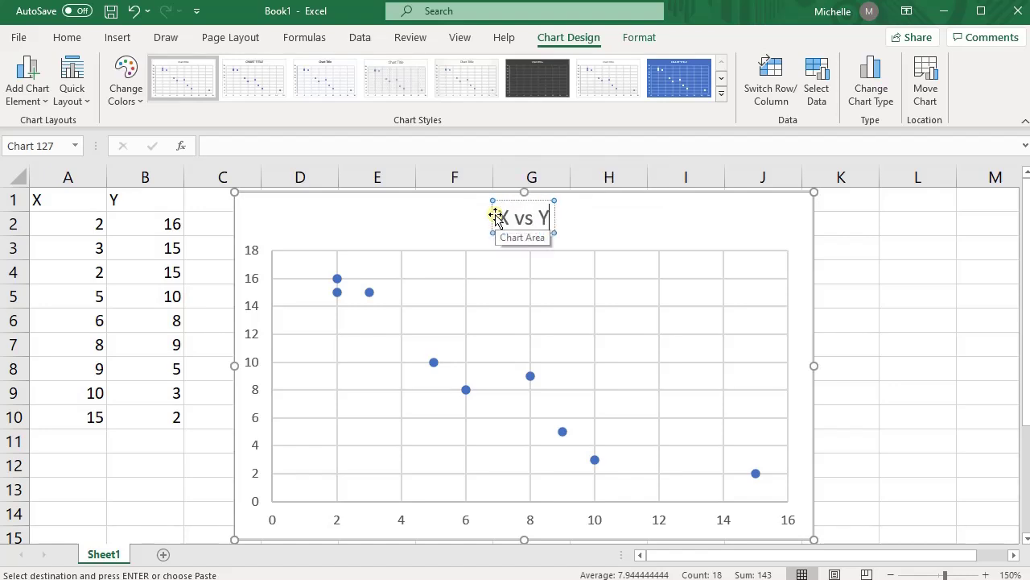
{"action": "left_click", "coordinate": [532, 527]}
{"action": "left_click", "coordinate": [437, 246]}
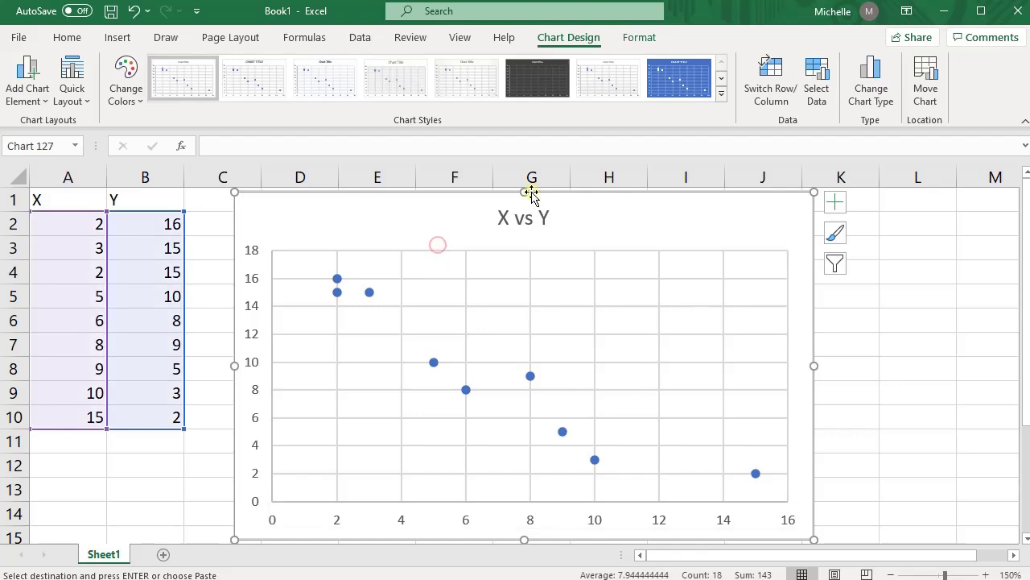
Step: Add primary horizontal and primary vertical axis titles to the scatter chart
{"action": "left_click", "coordinate": [471, 322]}
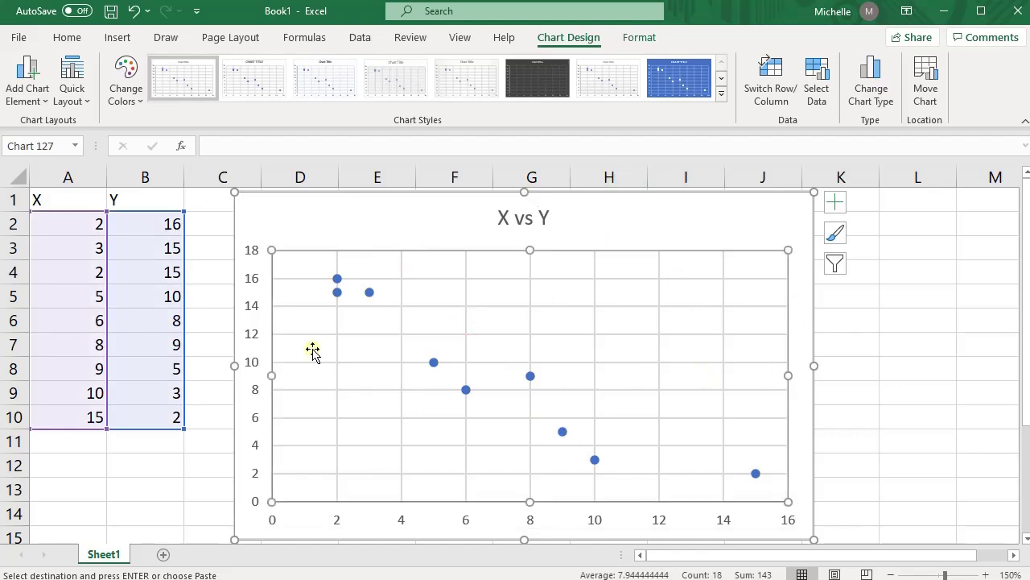
{"action": "left_click", "coordinate": [32, 95]}
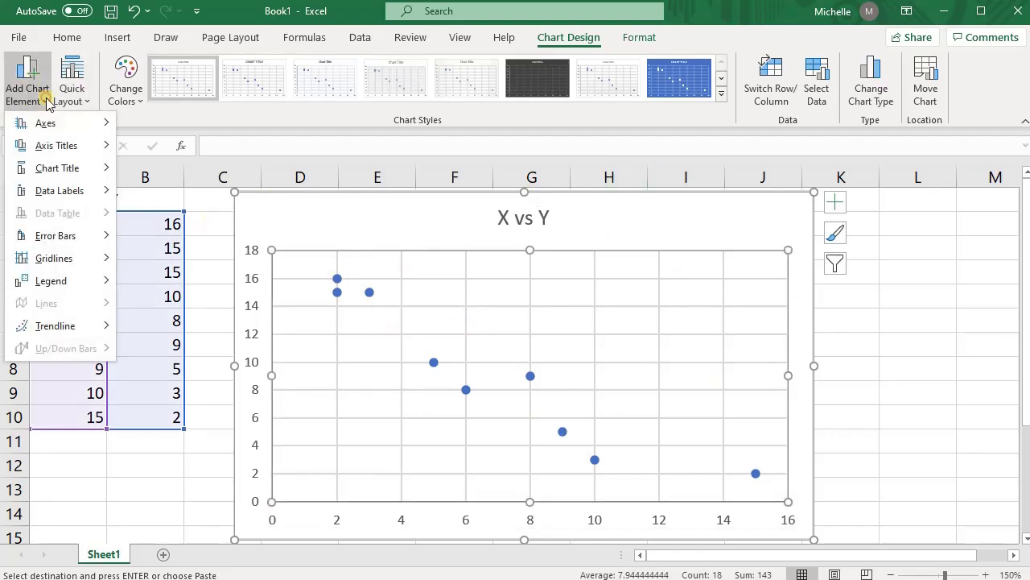
{"action": "left_click", "coordinate": [70, 145]}
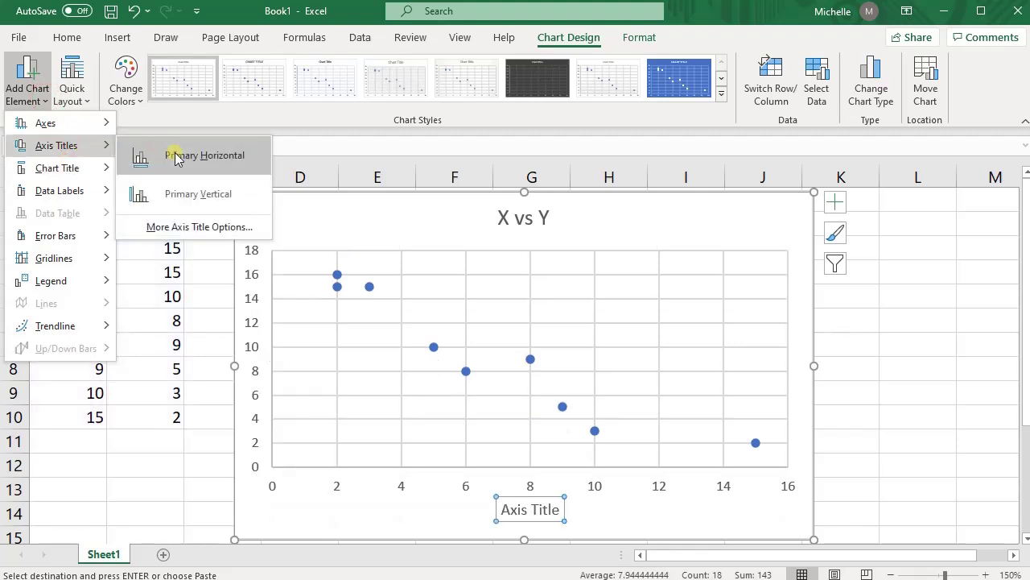
{"action": "left_click", "coordinate": [161, 152]}
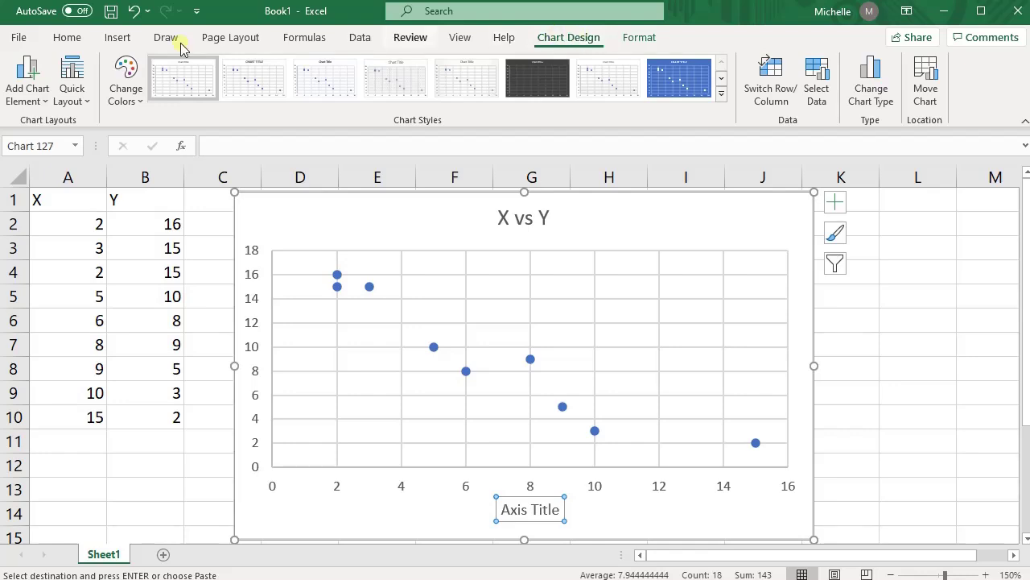
{"action": "left_click", "coordinate": [27, 84]}
{"action": "mouse_move", "coordinate": [60, 153]}
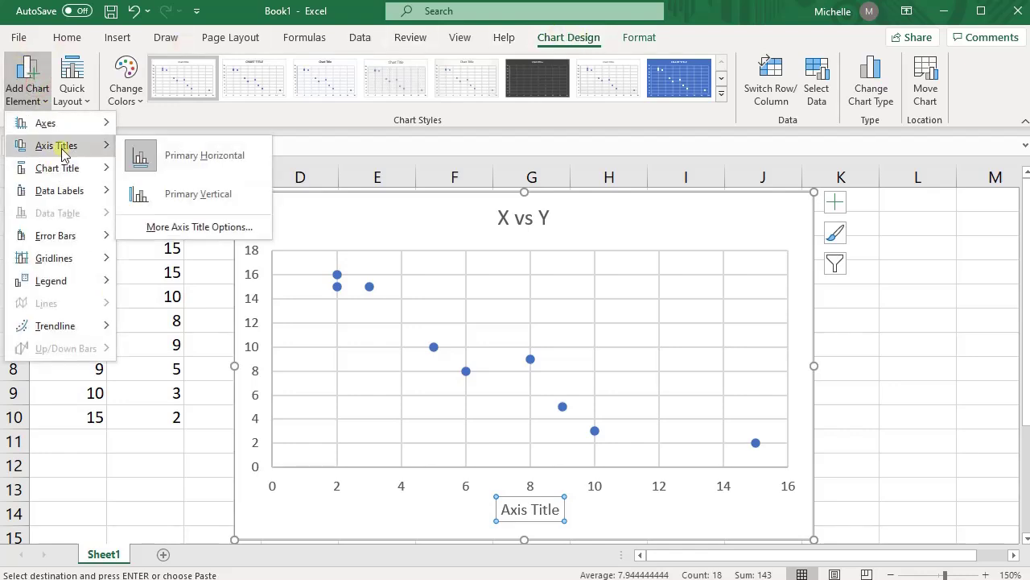
{"action": "left_click", "coordinate": [214, 197]}
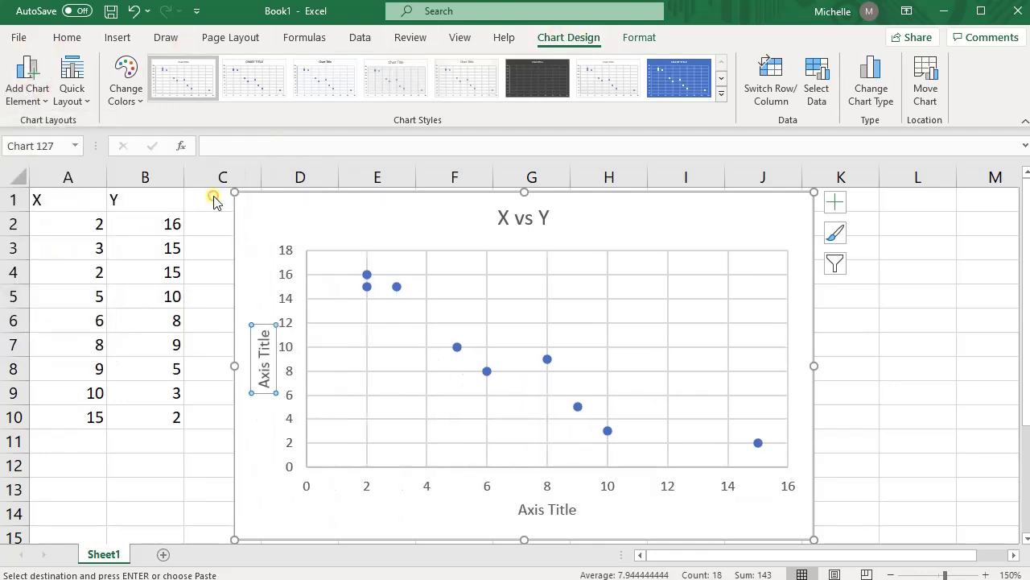
Step: Replace the vertical axis title's text with "Y"
{"action": "double_click", "coordinate": [265, 370]}
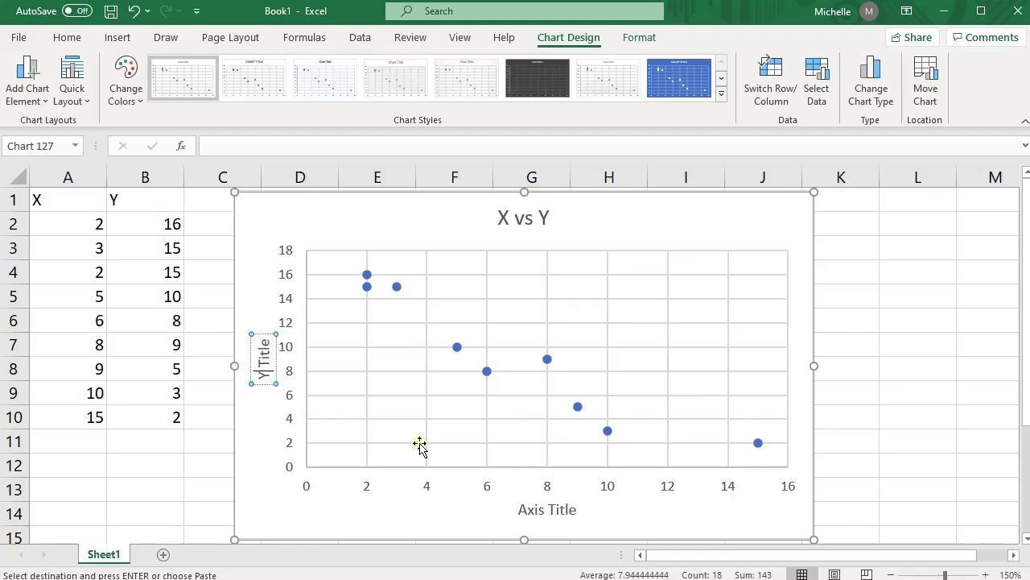
{"action": "double_click", "coordinate": [262, 363]}
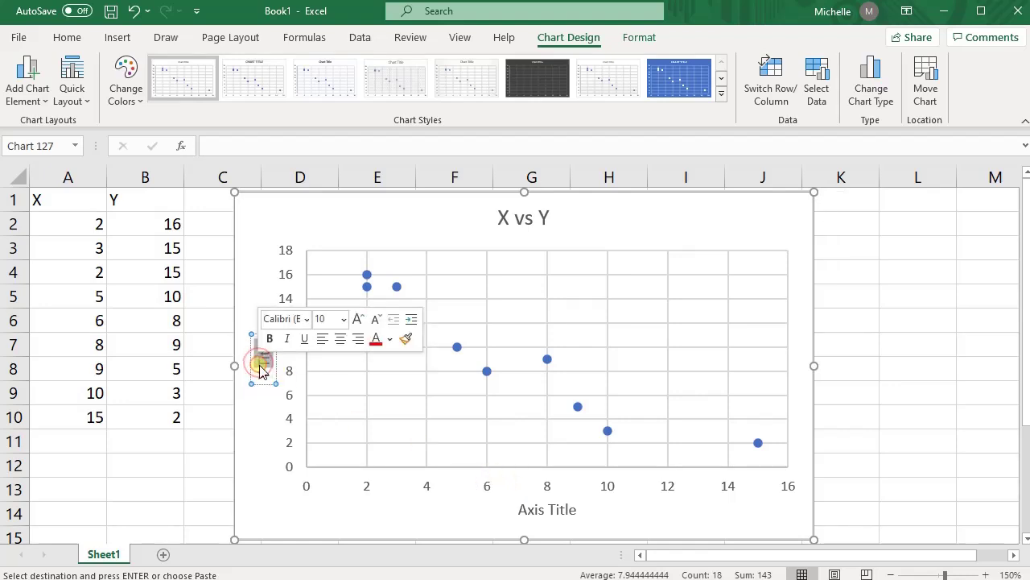
{"action": "type", "text": "Y"}
{"action": "left_click_drag", "start_coordinate": [265, 368], "coordinate": [263, 336]}
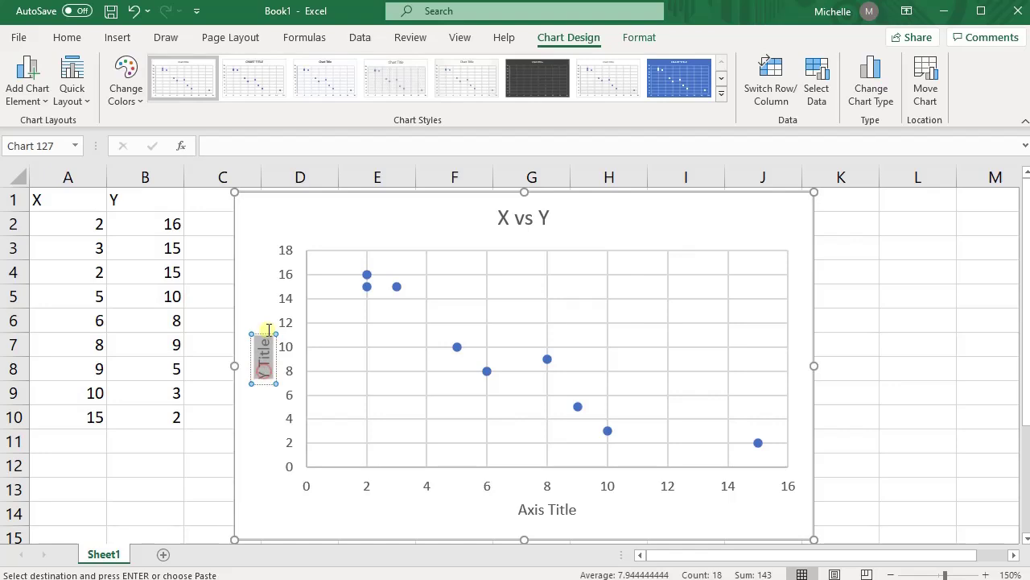
{"action": "key", "text": "Delete"}
Step: Replace the horizontal axis title's text with "X", close the formatting pane and deselect the chart
{"action": "double_click", "coordinate": [540, 508]}
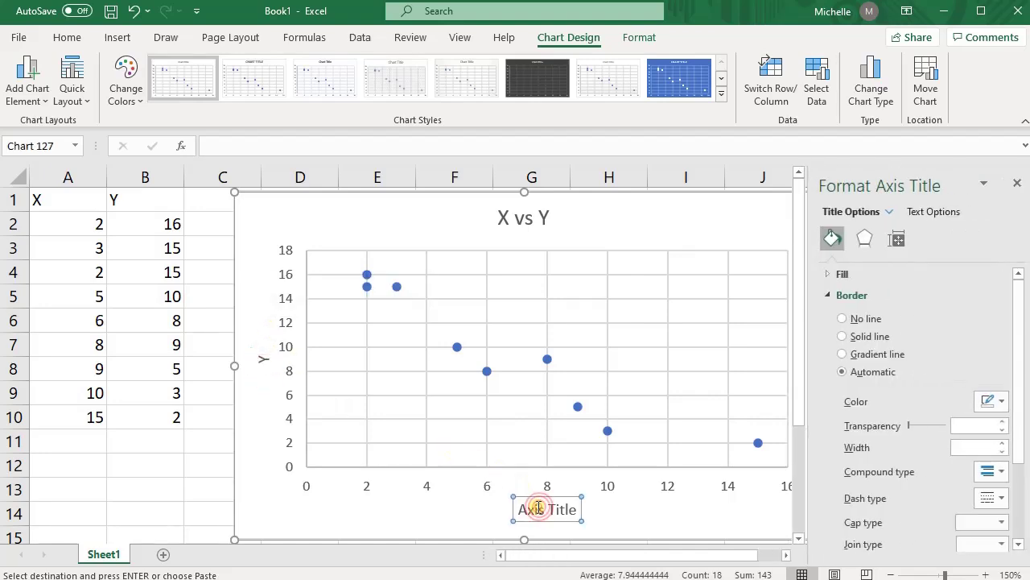
{"action": "double_click", "coordinate": [519, 509]}
{"action": "left_click_drag", "start_coordinate": [556, 510], "coordinate": [537, 494]}
{"action": "type", "text": "X"}
{"action": "left_click", "coordinate": [681, 509]}
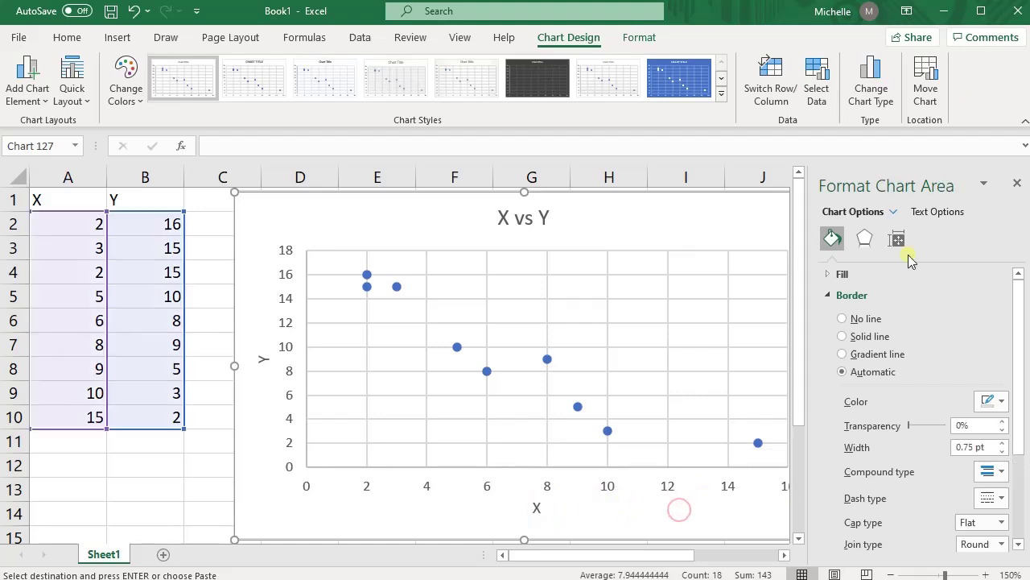
{"action": "left_click", "coordinate": [1017, 185]}
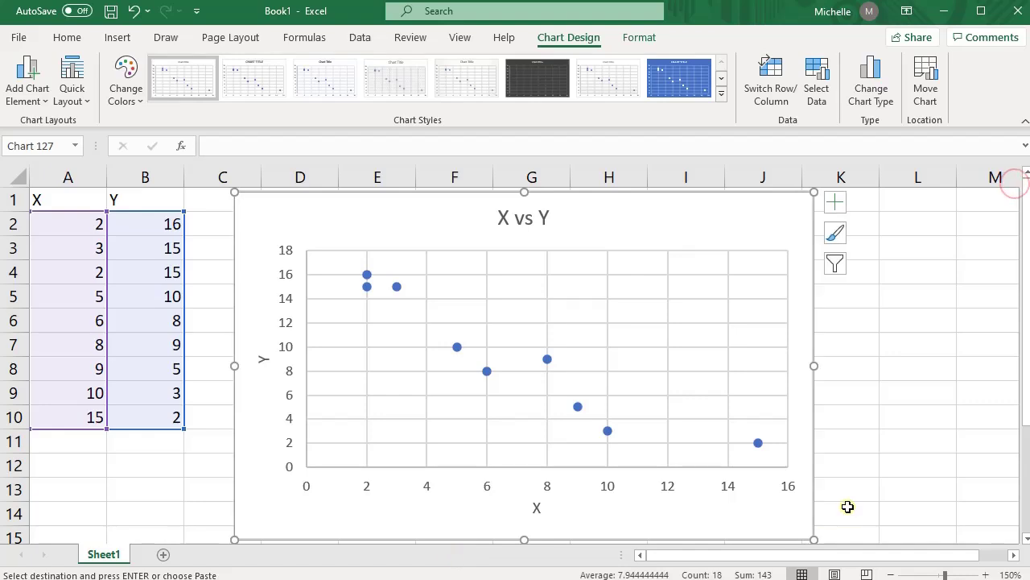
{"action": "left_click", "coordinate": [855, 494]}
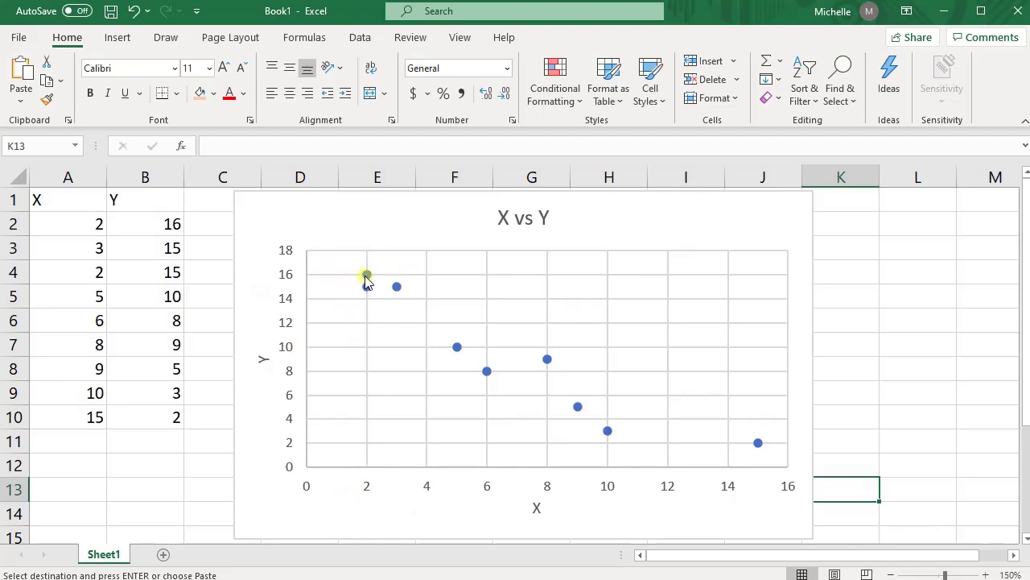
Step: Sketch a rising pattern of red example points on the scatter chart, with arrows along the X and Y directions
{"action": "mouse_move", "coordinate": [366, 276]}
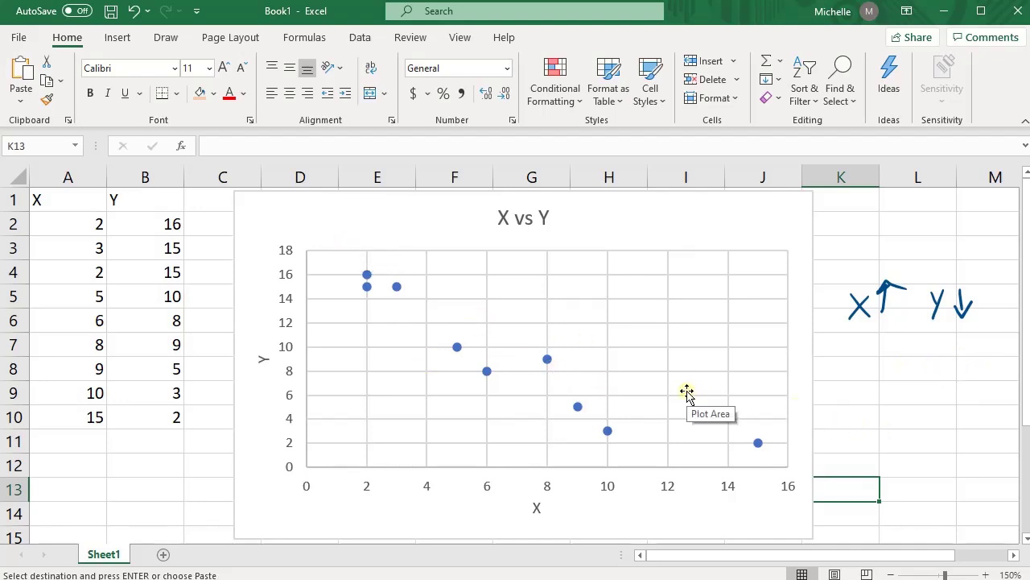
{"action": "left_click", "coordinate": [165, 38]}
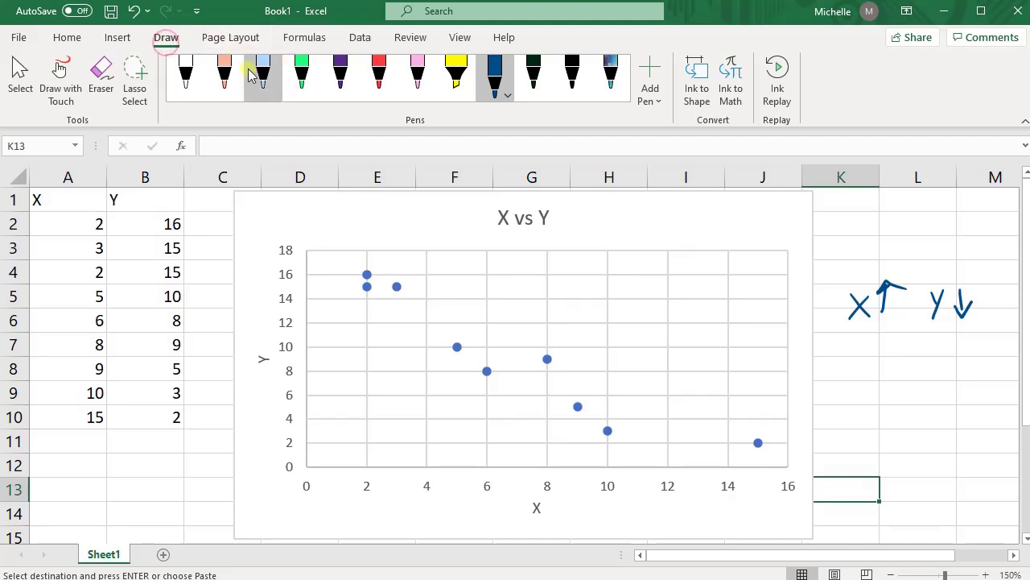
{"action": "left_click", "coordinate": [379, 72]}
{"action": "left_click_drag", "start_coordinate": [361, 446], "coordinate": [366, 448]}
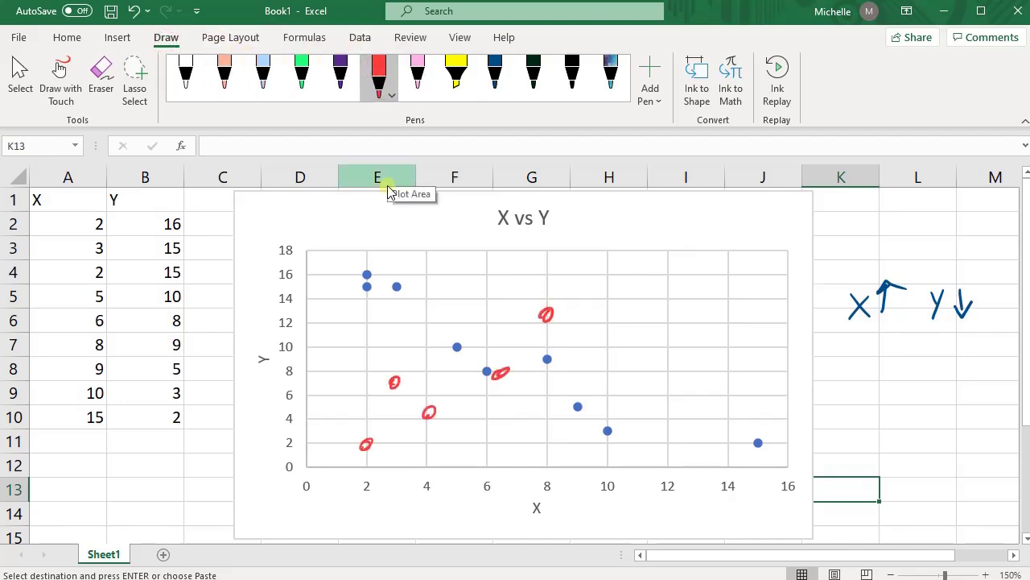
{"action": "left_click_drag", "start_coordinate": [598, 256], "coordinate": [590, 266]}
{"action": "left_click_drag", "start_coordinate": [392, 454], "coordinate": [596, 451]}
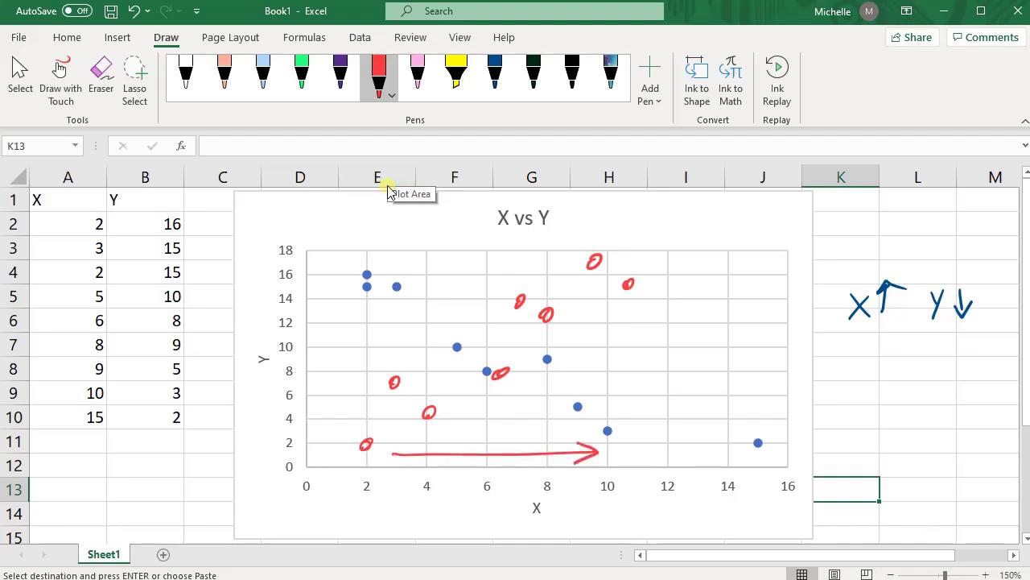
{"action": "mouse_move", "coordinate": [359, 418]}
{"action": "left_mouse_down"}
{"action": "mouse_move", "coordinate": [354, 331]}
{"action": "mouse_move", "coordinate": [373, 346]}
{"action": "left_mouse_up"}
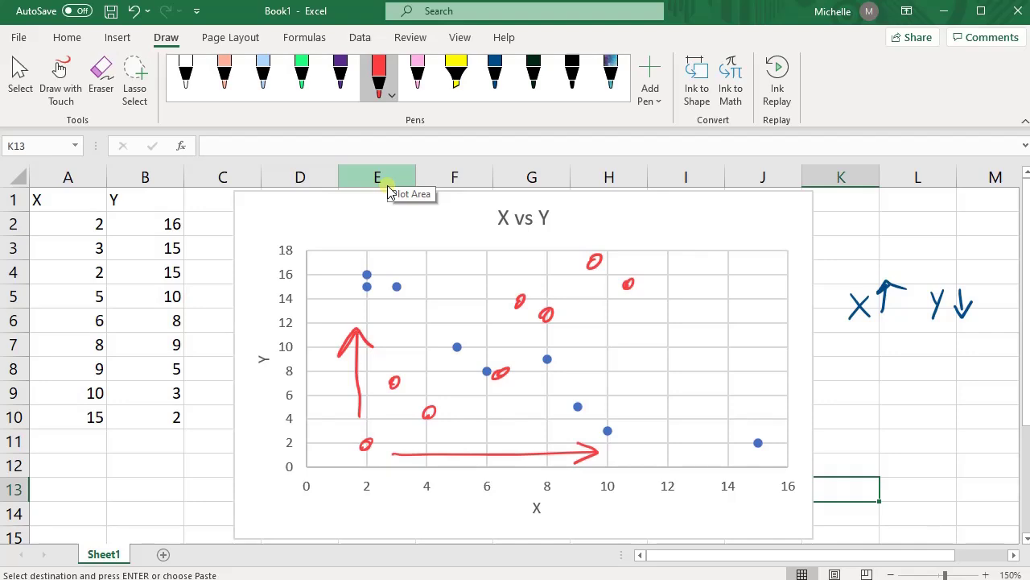
Step: Handwrite "X↑ Y↑" with a circled plus in red below the blue note, and add a circled blue minus beside "X↑ Y↓"
{"action": "left_click_drag", "start_coordinate": [864, 350], "coordinate": [841, 377]}
{"action": "mouse_move", "coordinate": [936, 352]}
{"action": "left_mouse_down"}
{"action": "mouse_move", "coordinate": [924, 383]}
{"action": "mouse_move", "coordinate": [956, 377]}
{"action": "left_mouse_up"}
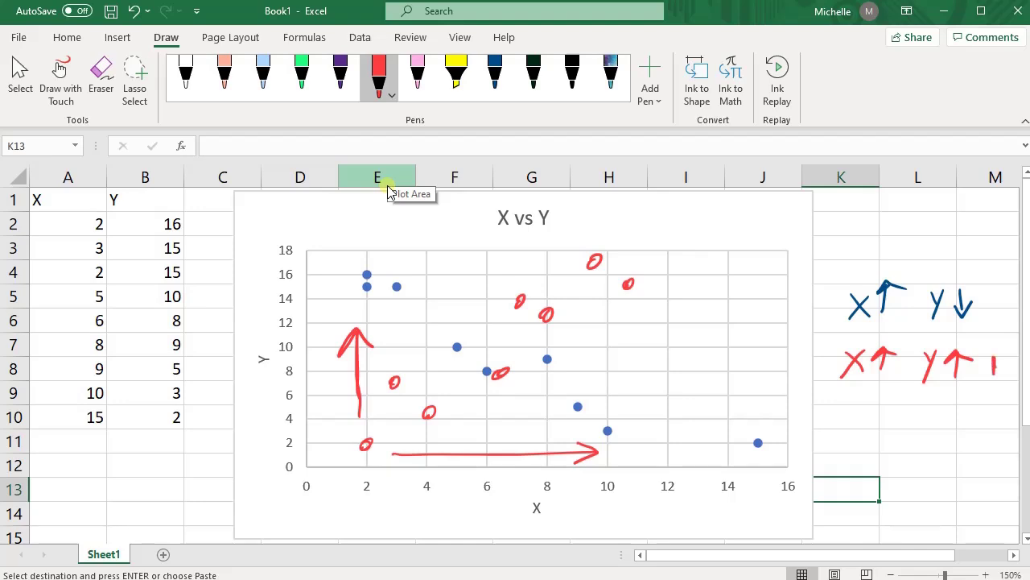
{"action": "left_click_drag", "start_coordinate": [998, 350], "coordinate": [978, 354]}
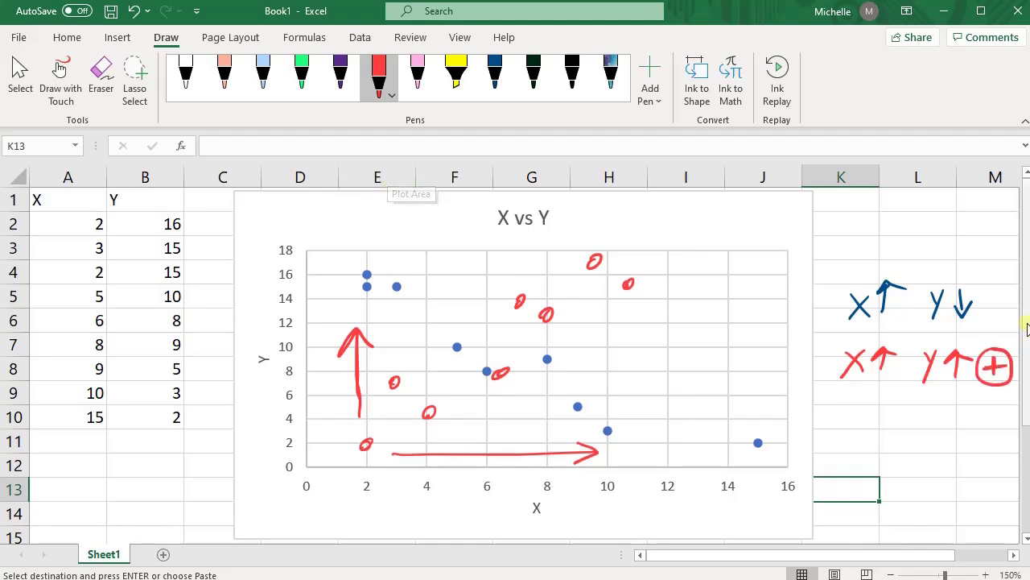
{"action": "left_click", "coordinate": [507, 80]}
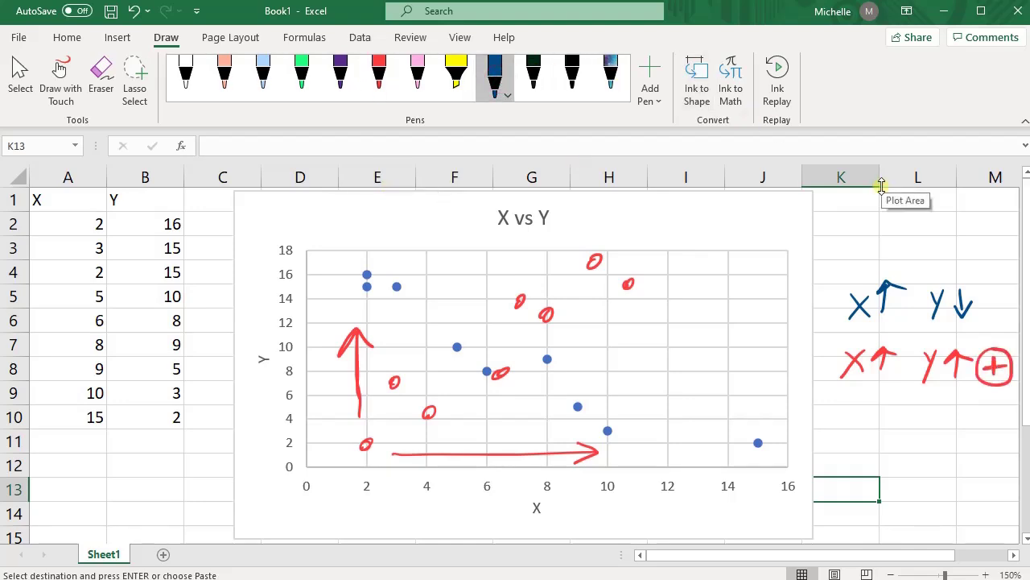
{"action": "mouse_move", "coordinate": [993, 285]}
{"action": "left_mouse_down"}
{"action": "mouse_move", "coordinate": [1006, 286]}
{"action": "mouse_move", "coordinate": [989, 287]}
{"action": "left_mouse_up"}
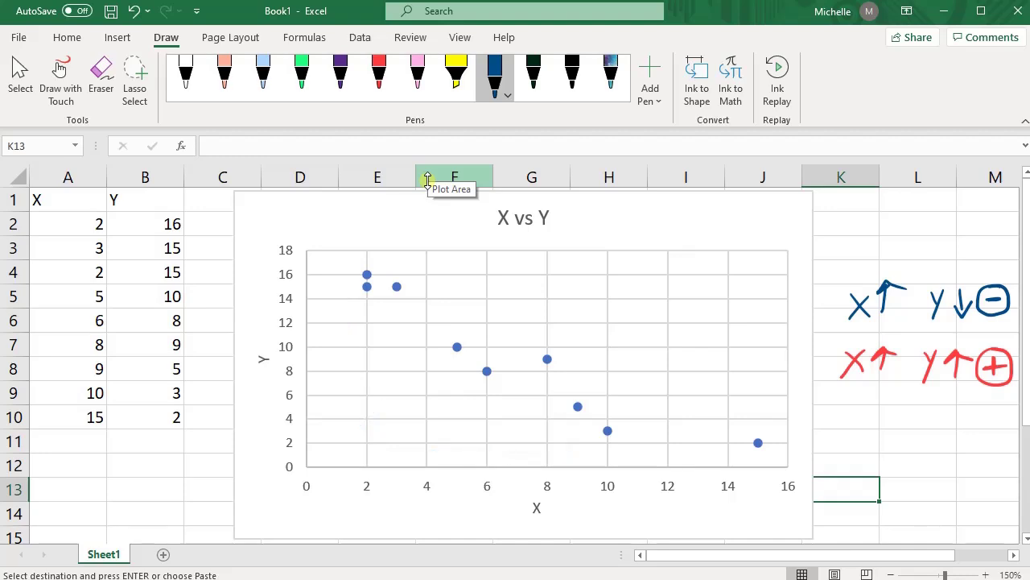
Step: Add a linear trendline to the scatter chart's data series
{"action": "left_click", "coordinate": [856, 419]}
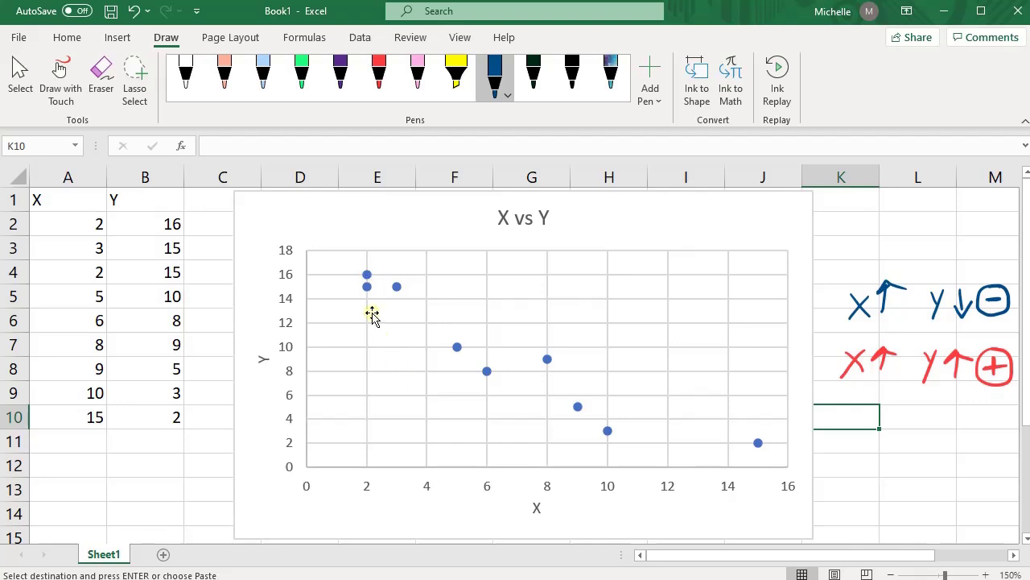
{"action": "left_click", "coordinate": [367, 274]}
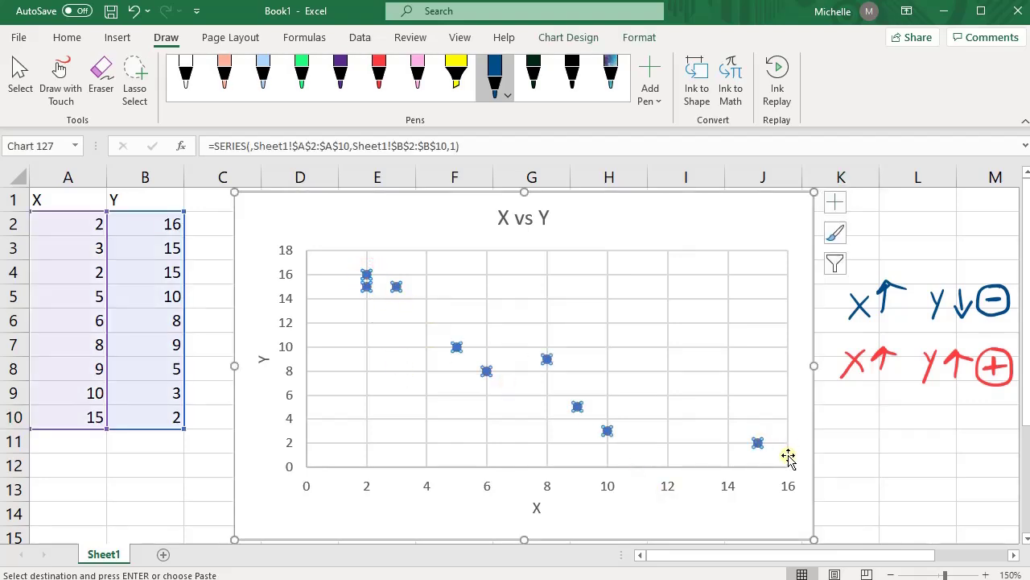
{"action": "right_click", "coordinate": [366, 275]}
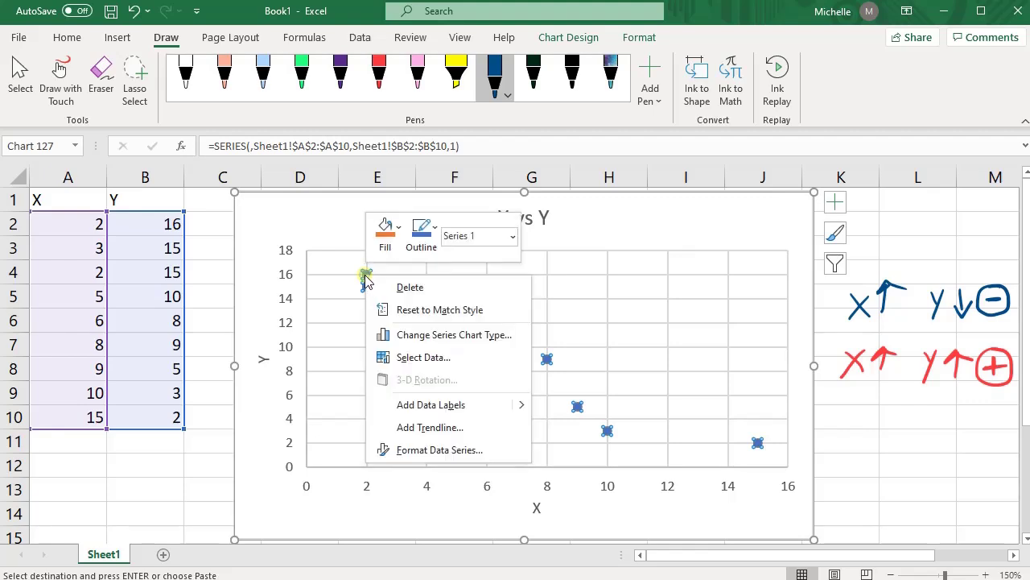
{"action": "left_click", "coordinate": [405, 435]}
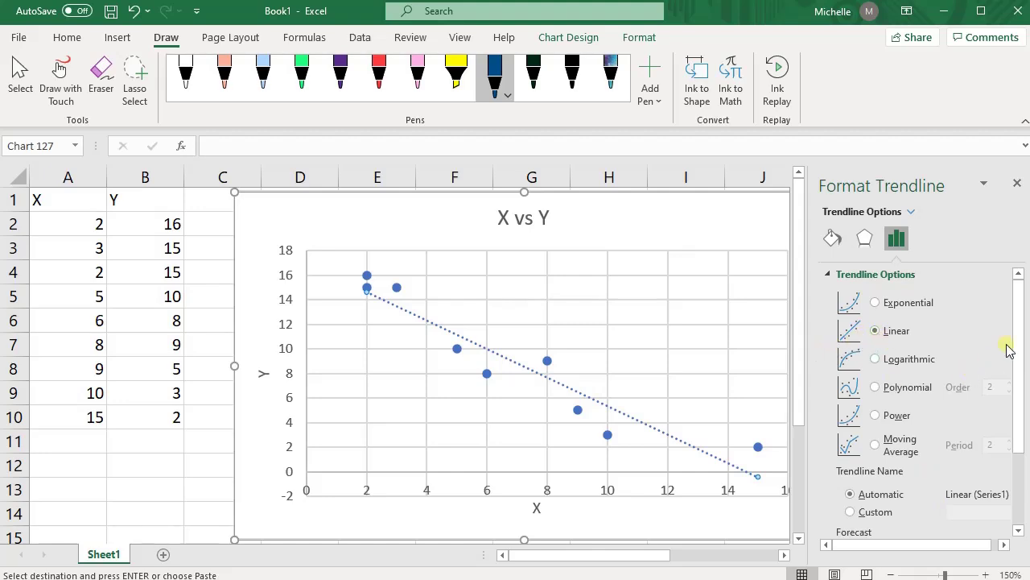
Step: Display the trendline's equation and R-squared value on the chart
{"action": "left_click_drag", "start_coordinate": [1023, 332], "coordinate": [1027, 429]}
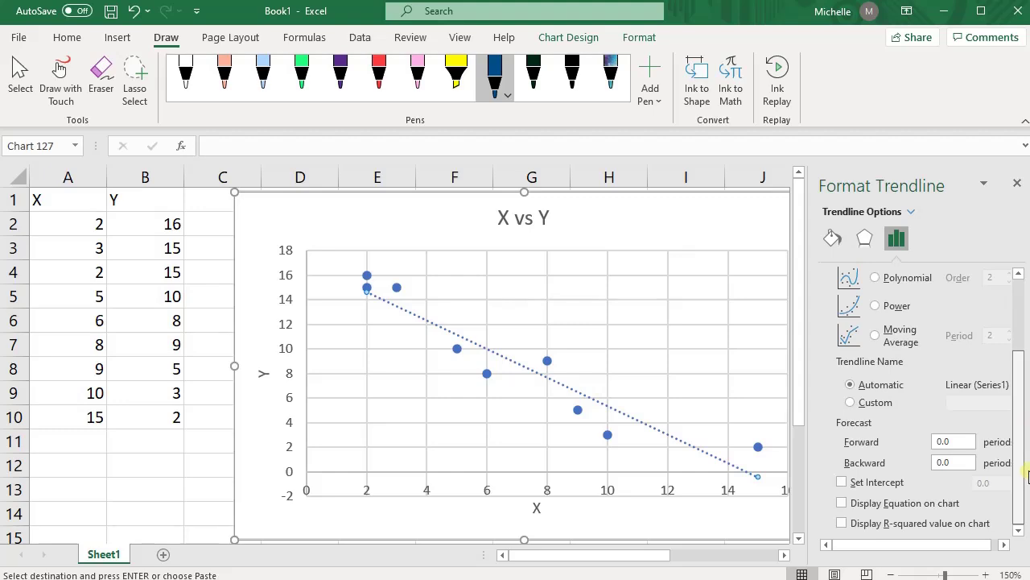
{"action": "left_click", "coordinate": [841, 504]}
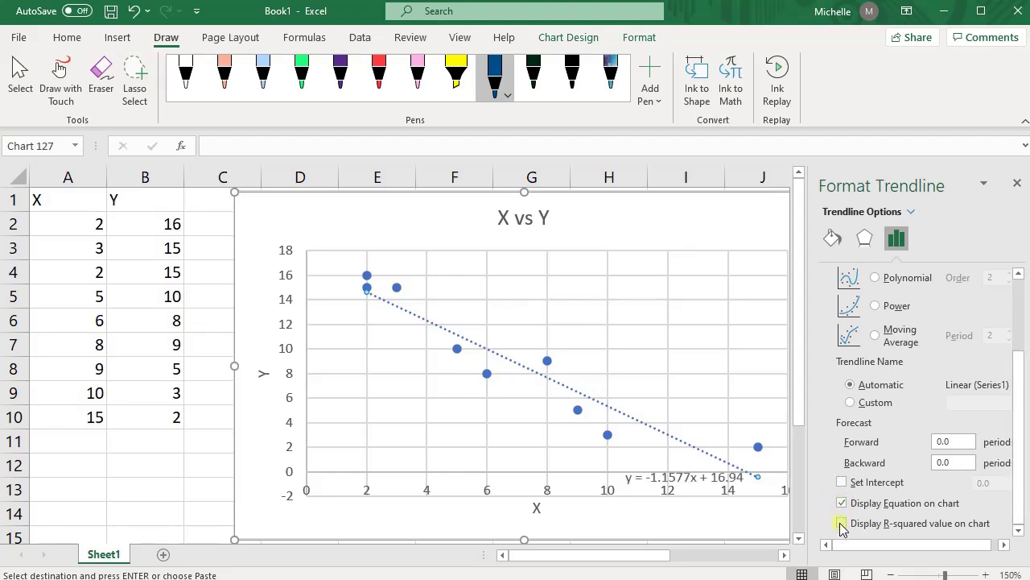
{"action": "left_click", "coordinate": [841, 524]}
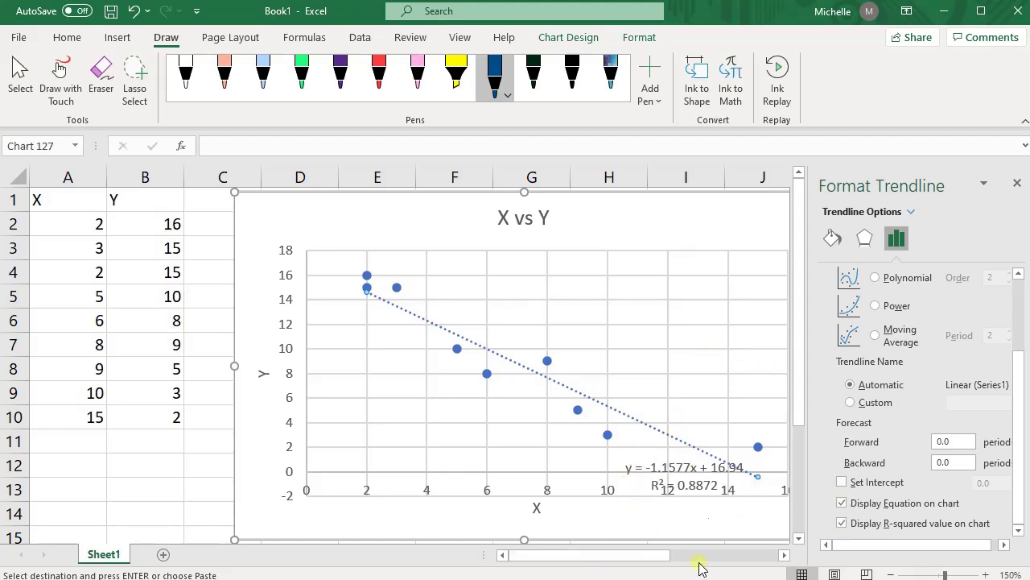
Step: Move the trendline equation label above the plot area beside the chart title, close the formatting pane and deselect the chart
{"action": "left_click", "coordinate": [674, 467]}
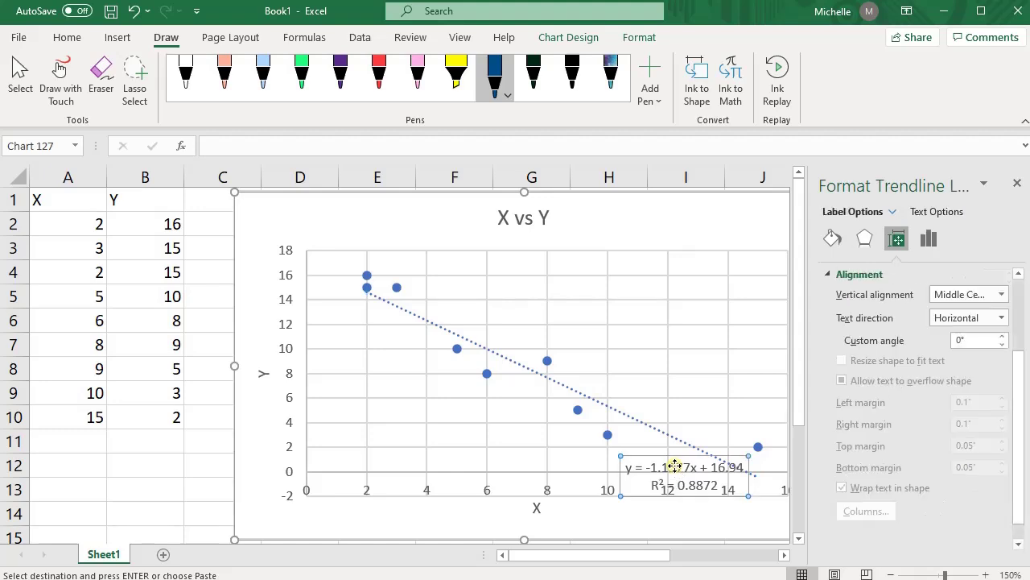
{"action": "left_click_drag", "start_coordinate": [675, 467], "coordinate": [633, 201]}
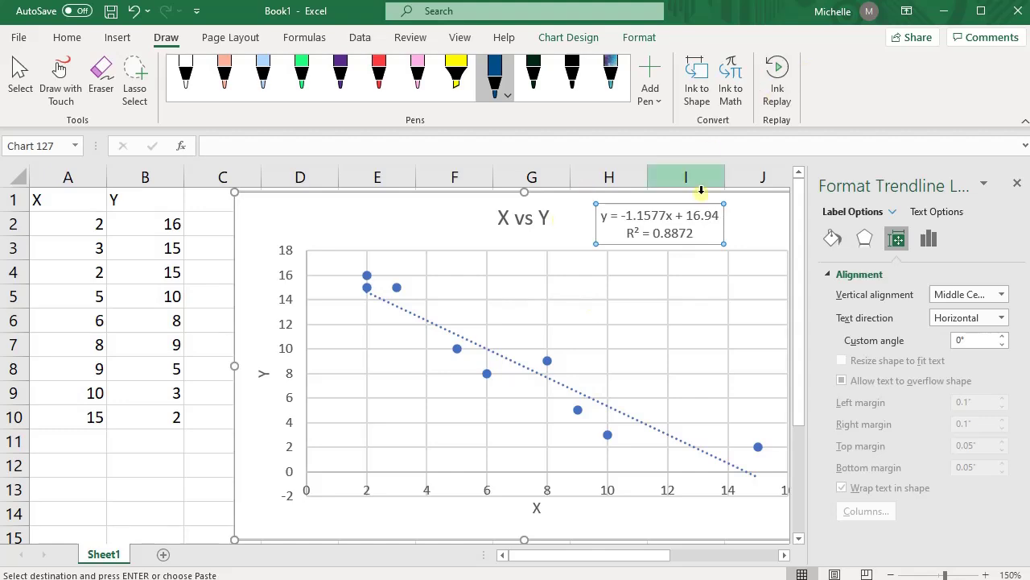
{"action": "left_click", "coordinate": [1020, 186]}
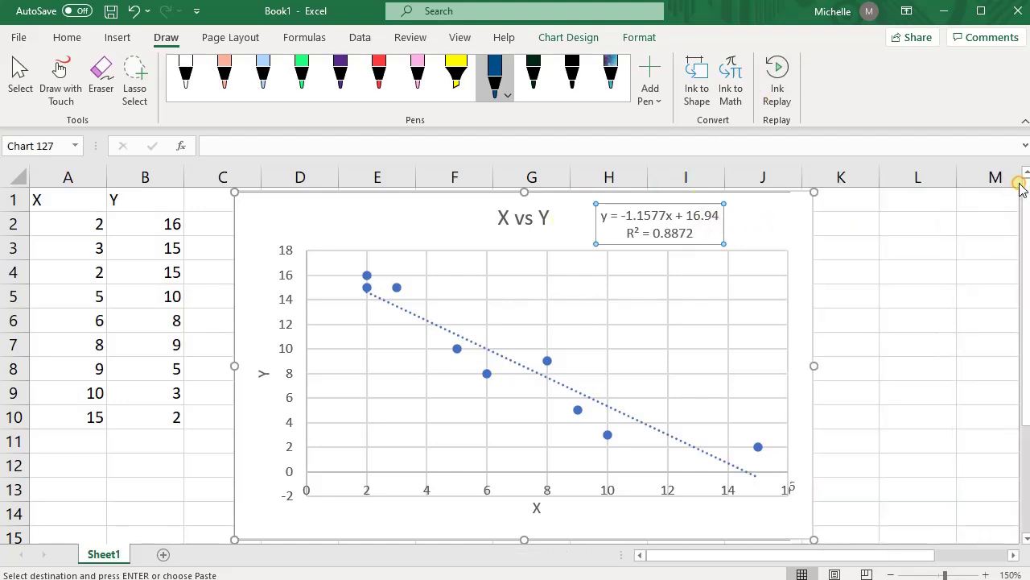
{"action": "left_click", "coordinate": [919, 443]}
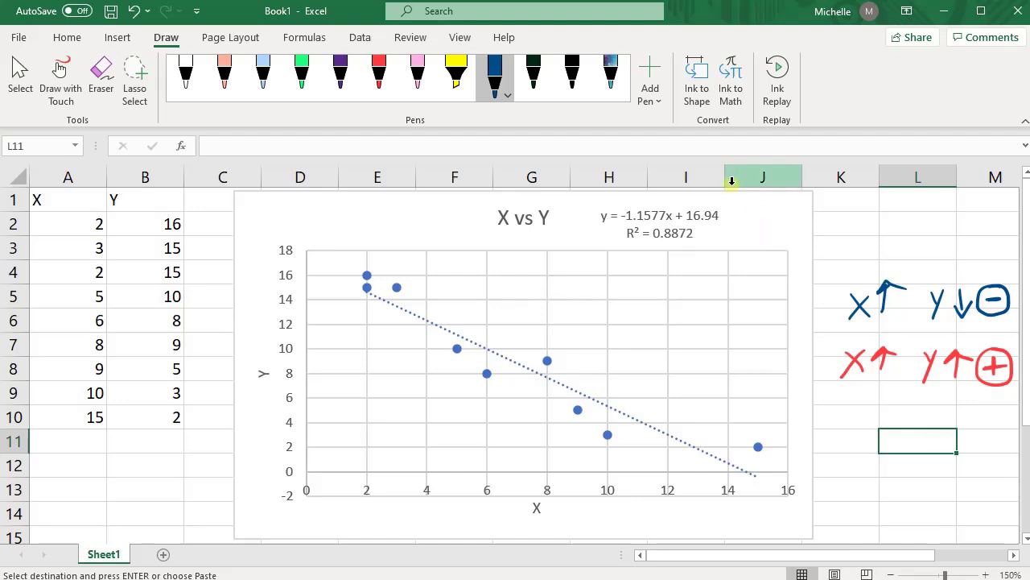
Step: Draw a blue arrow pointing at the trendline equation and handwrite "y = mx + b" beside the chart, labelling m "slope" and b "y-int"
{"action": "left_click_drag", "start_coordinate": [724, 214], "coordinate": [739, 213]}
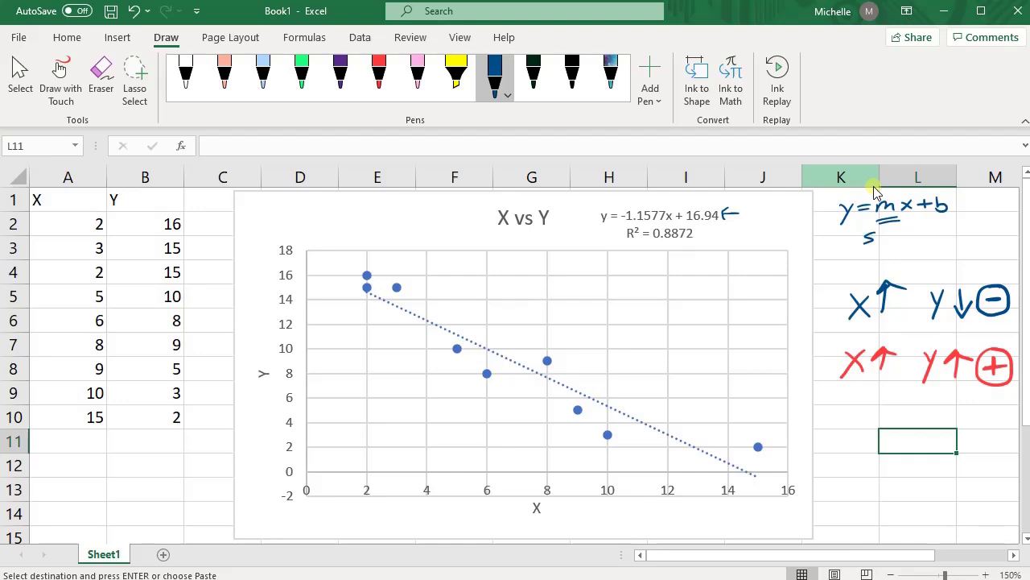
{"action": "left_click_drag", "start_coordinate": [886, 234], "coordinate": [953, 243]}
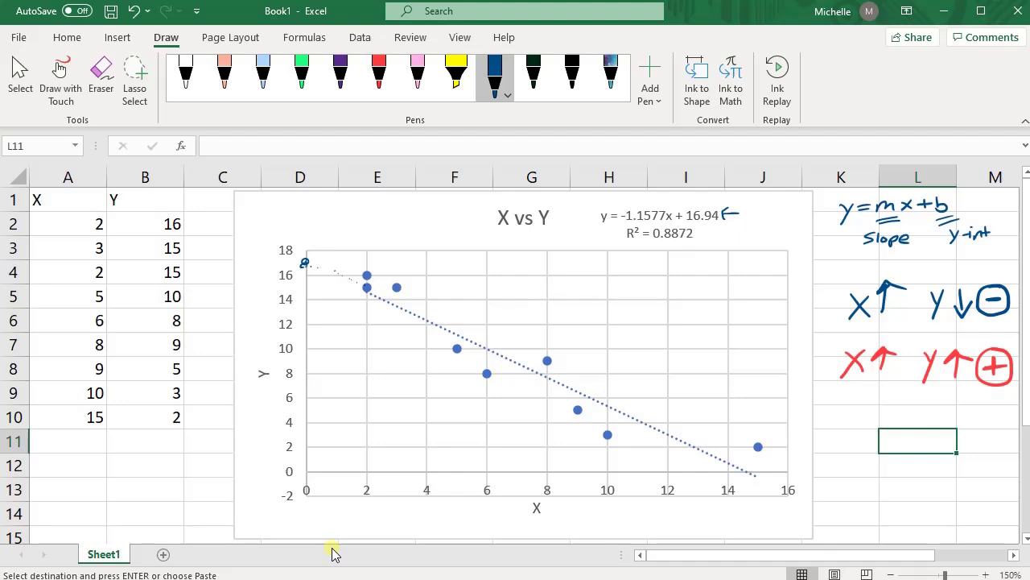
Step: Mark the trendline's y-intercept on the vertical axis and handwrite "change in y when x ↑ 1" below the slope label
{"action": "left_click", "coordinate": [60, 203]}
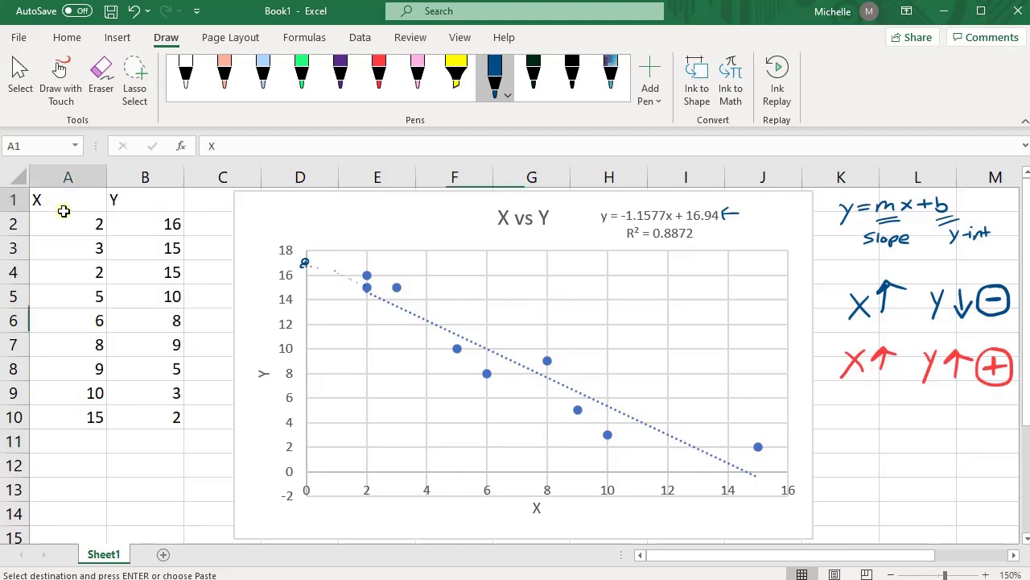
{"action": "left_click", "coordinate": [128, 195]}
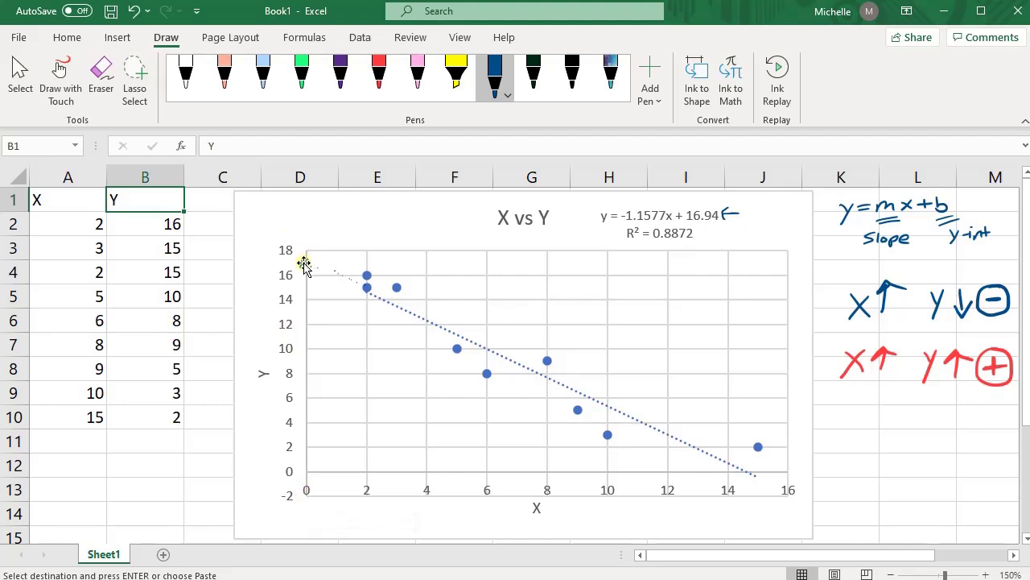
{"action": "left_click_drag", "start_coordinate": [304, 263], "coordinate": [303, 264]}
{"action": "left_click_drag", "start_coordinate": [303, 264], "coordinate": [306, 261]}
{"action": "mouse_move", "coordinate": [830, 259]}
{"action": "left_mouse_down"}
{"action": "mouse_move", "coordinate": [912, 256]}
{"action": "mouse_move", "coordinate": [913, 269]}
{"action": "mouse_move", "coordinate": [937, 256]}
{"action": "mouse_move", "coordinate": [971, 262]}
{"action": "mouse_move", "coordinate": [979, 249]}
{"action": "mouse_move", "coordinate": [1008, 259]}
{"action": "left_mouse_up"}
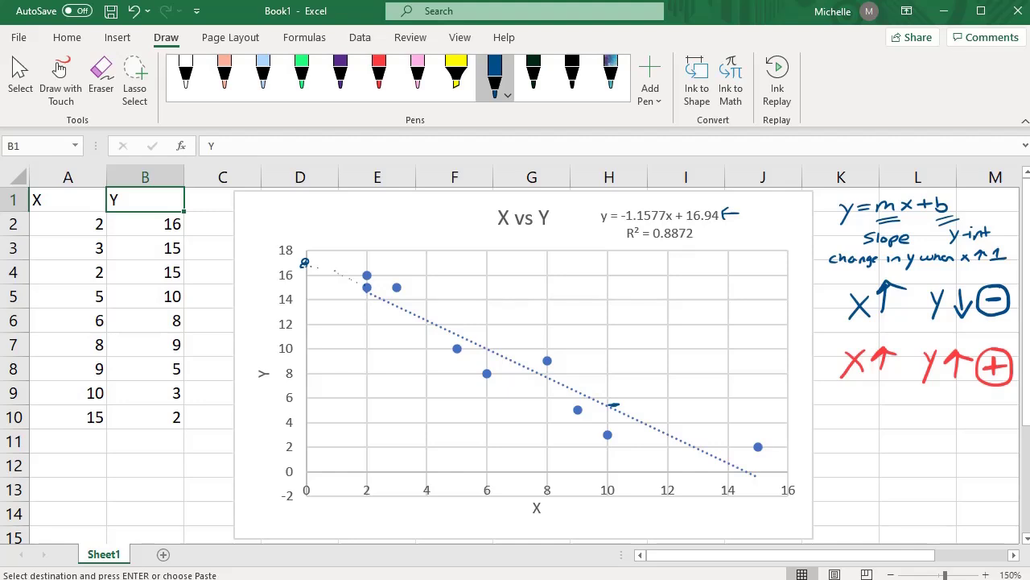
Step: Sketch a +1 run and a -1.1577 drop on the trendline from x = 10 to 11, and circle the equation's slope term
{"action": "left_click_drag", "start_coordinate": [621, 406], "coordinate": [636, 405]}
{"action": "left_click_drag", "start_coordinate": [636, 407], "coordinate": [638, 420]}
{"action": "mouse_move", "coordinate": [664, 410]}
{"action": "left_mouse_down"}
{"action": "mouse_move", "coordinate": [676, 410]}
{"action": "mouse_move", "coordinate": [672, 419]}
{"action": "left_mouse_up"}
{"action": "left_click_drag", "start_coordinate": [657, 200], "coordinate": [653, 201]}
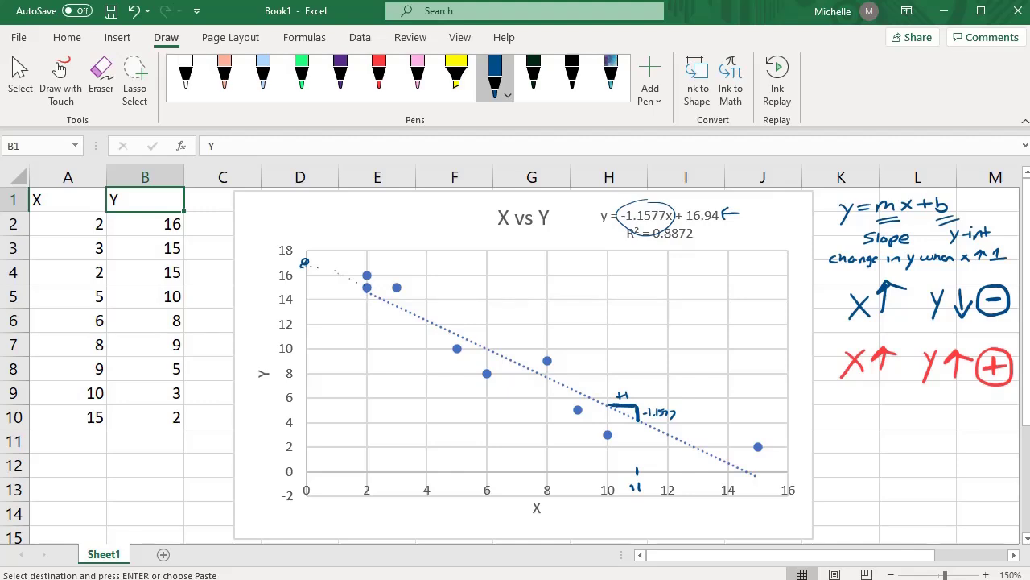
Step: Handwrite "For every 1 unit" in blue below the red X and Y note
{"action": "mouse_move", "coordinate": [829, 414]}
{"action": "left_mouse_down"}
{"action": "mouse_move", "coordinate": [822, 429]}
{"action": "mouse_move", "coordinate": [879, 420]}
{"action": "left_mouse_up"}
{"action": "left_click_drag", "start_coordinate": [886, 423], "coordinate": [896, 420]}
{"action": "mouse_move", "coordinate": [898, 420]}
{"action": "left_mouse_down"}
{"action": "mouse_move", "coordinate": [901, 435]}
{"action": "mouse_move", "coordinate": [927, 427]}
{"action": "left_mouse_up"}
{"action": "left_click_drag", "start_coordinate": [943, 422], "coordinate": [950, 428]}
{"action": "left_click_drag", "start_coordinate": [952, 430], "coordinate": [968, 428]}
{"action": "mouse_move", "coordinate": [974, 409]}
{"action": "left_mouse_down"}
{"action": "mouse_move", "coordinate": [976, 428]}
{"action": "mouse_move", "coordinate": [982, 417]}
{"action": "left_mouse_up"}
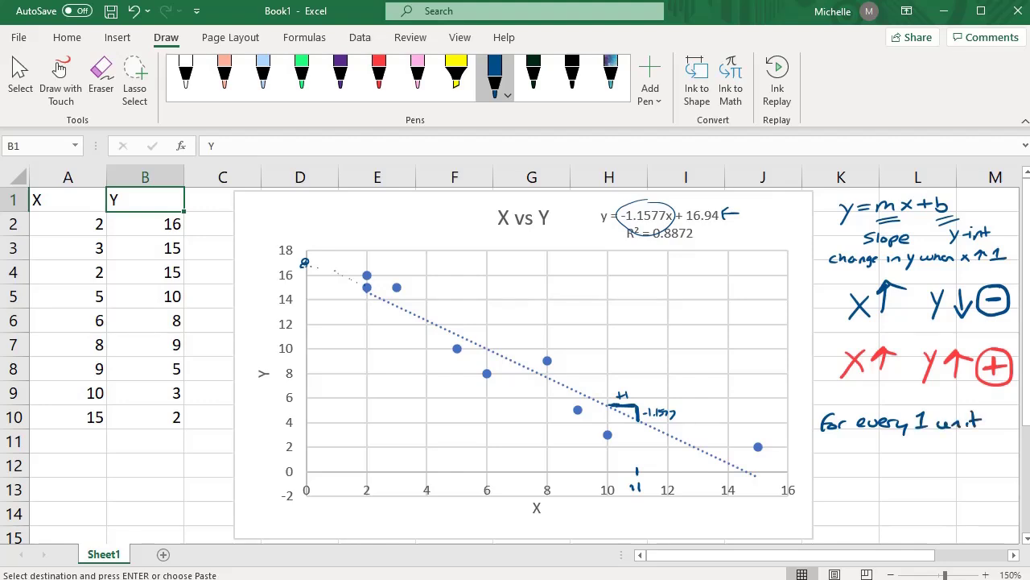
Step: Continue the handwritten slope interpretation with "increase in x," on the second line
{"action": "left_click_drag", "start_coordinate": [823, 448], "coordinate": [824, 453]}
{"action": "left_click_drag", "start_coordinate": [831, 446], "coordinate": [840, 448]}
{"action": "mouse_move", "coordinate": [845, 446]}
{"action": "left_mouse_down"}
{"action": "mouse_move", "coordinate": [849, 454]}
{"action": "mouse_move", "coordinate": [860, 444]}
{"action": "left_mouse_up"}
{"action": "left_click_drag", "start_coordinate": [861, 449], "coordinate": [881, 451]}
{"action": "left_click_drag", "start_coordinate": [884, 446], "coordinate": [895, 449]}
{"action": "mouse_move", "coordinate": [911, 444]}
{"action": "left_mouse_down"}
{"action": "mouse_move", "coordinate": [911, 454]}
{"action": "mouse_move", "coordinate": [953, 457]}
{"action": "left_mouse_up"}
{"action": "left_click_drag", "start_coordinate": [950, 443], "coordinate": [939, 457]}
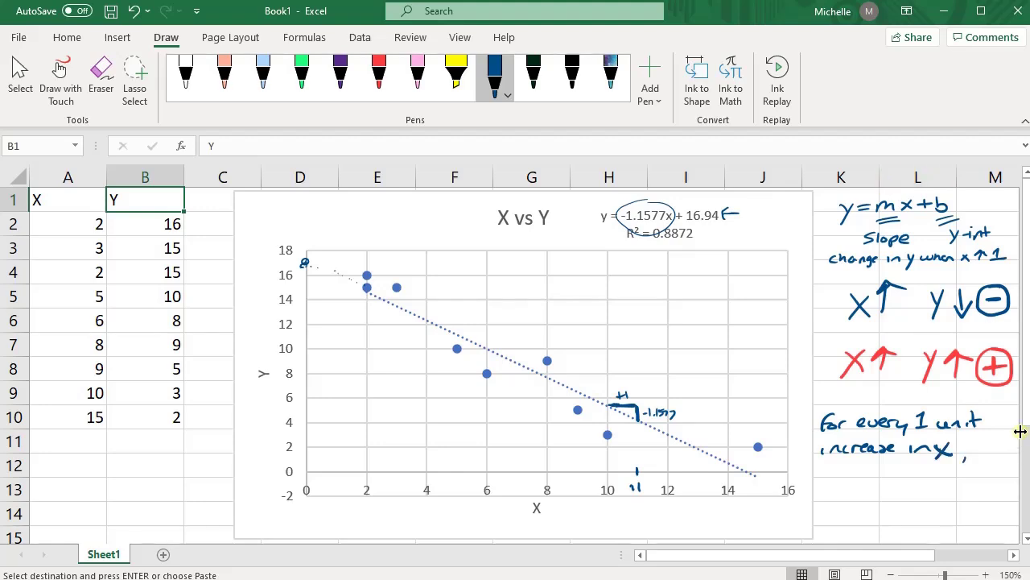
Step: Complete the handwritten slope interpretation with "y decreases by 1.1577." and underline the start of "decreases"
{"action": "mouse_move", "coordinate": [826, 471]}
{"action": "left_mouse_down"}
{"action": "mouse_move", "coordinate": [831, 488]}
{"action": "mouse_move", "coordinate": [871, 462]}
{"action": "mouse_move", "coordinate": [885, 475]}
{"action": "mouse_move", "coordinate": [945, 476]}
{"action": "left_mouse_up"}
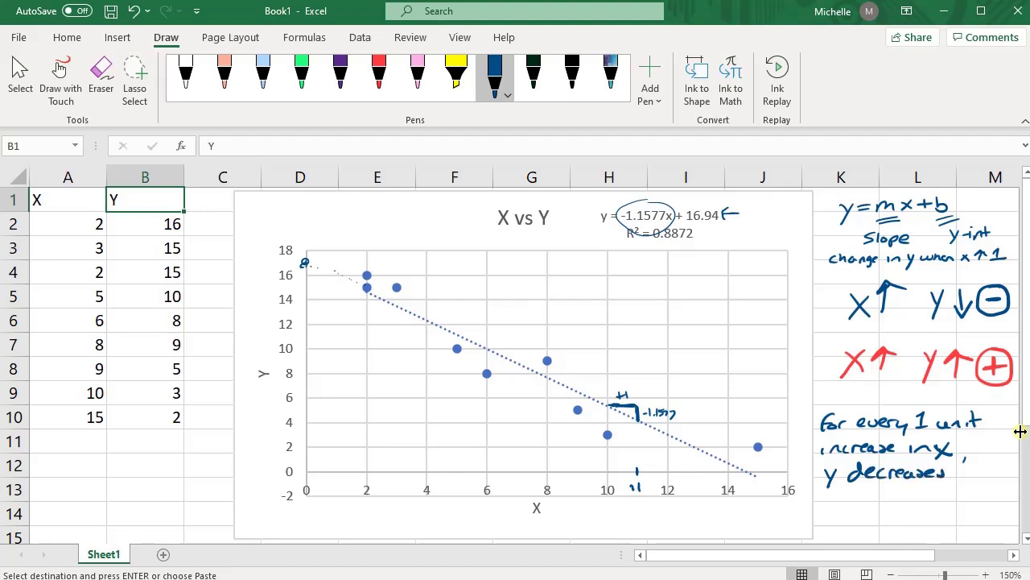
{"action": "left_click_drag", "start_coordinate": [847, 483], "coordinate": [871, 484]}
{"action": "mouse_move", "coordinate": [967, 464]}
{"action": "left_mouse_down"}
{"action": "mouse_move", "coordinate": [987, 481]}
{"action": "mouse_move", "coordinate": [980, 495]}
{"action": "left_mouse_up"}
{"action": "left_click", "coordinate": [848, 509]}
{"action": "mouse_move", "coordinate": [837, 497]}
{"action": "left_mouse_down"}
{"action": "mouse_move", "coordinate": [838, 512]}
{"action": "mouse_move", "coordinate": [868, 510]}
{"action": "left_mouse_up"}
{"action": "mouse_move", "coordinate": [878, 494]}
{"action": "left_mouse_down"}
{"action": "mouse_move", "coordinate": [890, 494]}
{"action": "mouse_move", "coordinate": [878, 510]}
{"action": "left_mouse_up"}
{"action": "left_click_drag", "start_coordinate": [893, 494], "coordinate": [897, 511]}
{"action": "left_click", "coordinate": [907, 508]}
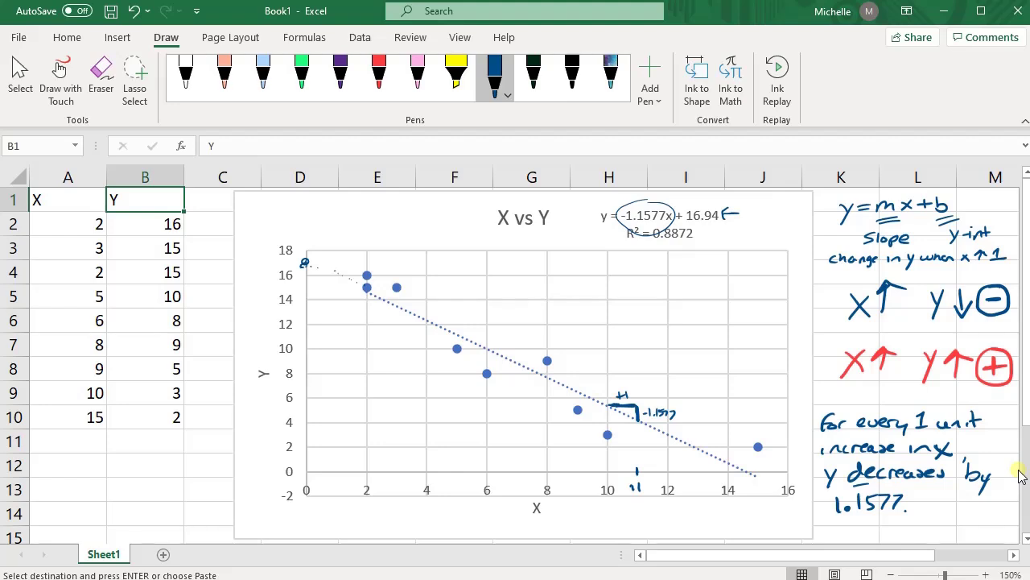
Step: Erase the circle around the equation's slope term and circle the R² value in purple
{"action": "left_click", "coordinate": [644, 201]}
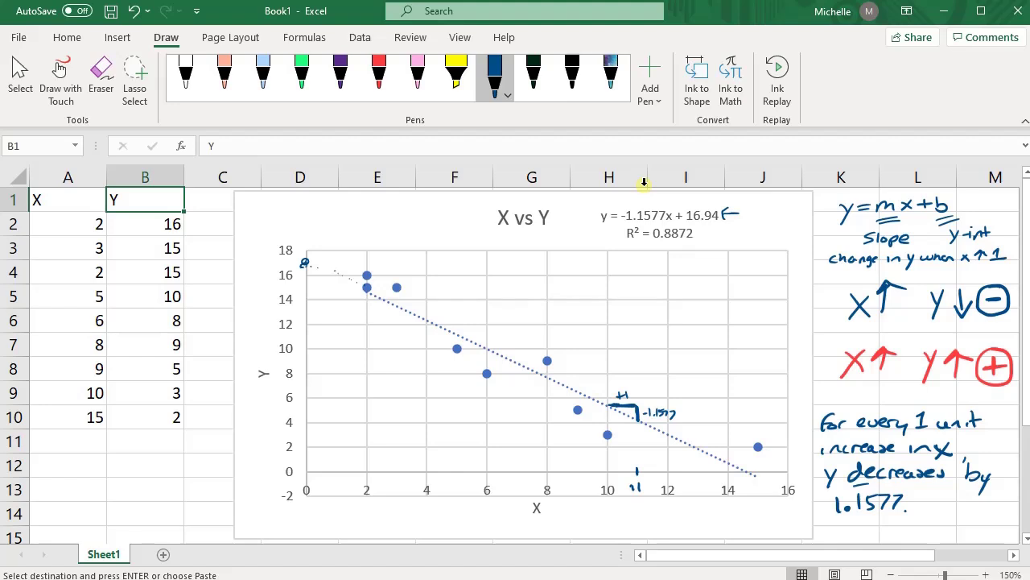
{"action": "left_click", "coordinate": [340, 74]}
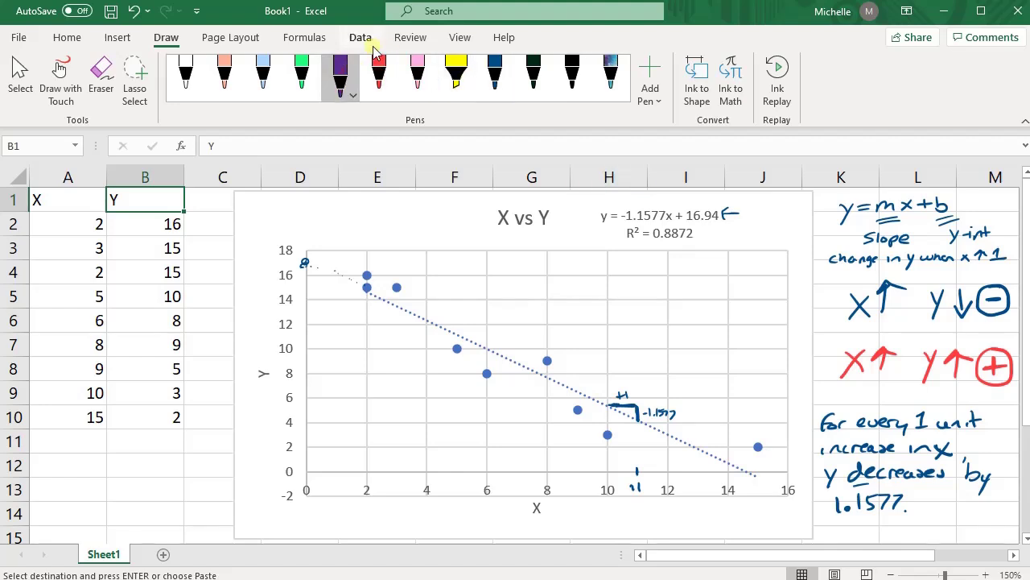
{"action": "mouse_move", "coordinate": [638, 222]}
{"action": "left_mouse_down"}
{"action": "mouse_move", "coordinate": [616, 236]}
{"action": "mouse_move", "coordinate": [709, 227]}
{"action": "mouse_move", "coordinate": [676, 221]}
{"action": "left_mouse_up"}
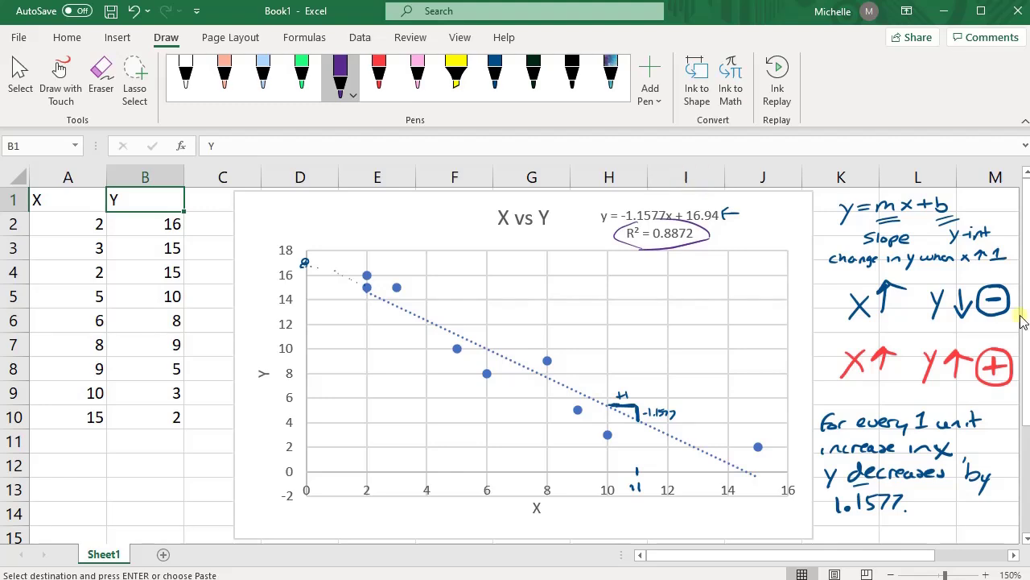
Step: Handwrite "coefficient of determination" in purple beneath the circled R² value
{"action": "left_click_drag", "start_coordinate": [632, 264], "coordinate": [753, 256]}
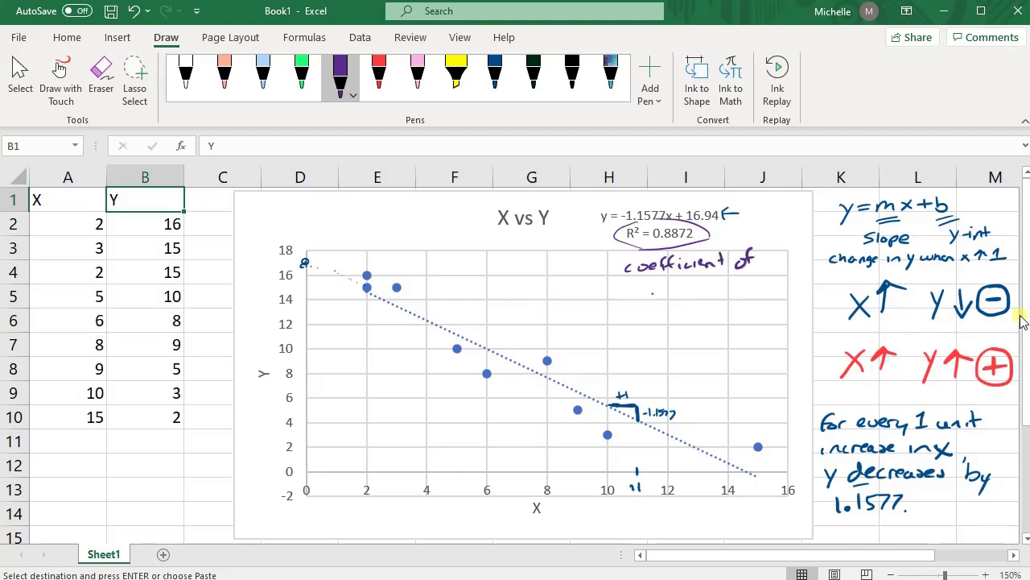
{"action": "left_click_drag", "start_coordinate": [649, 291], "coordinate": [786, 285]}
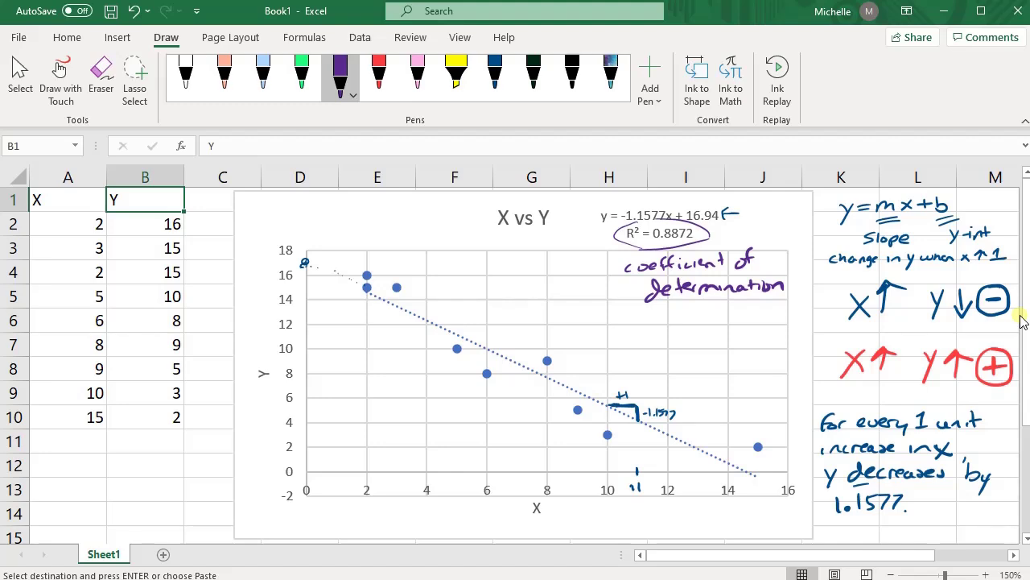
Step: Handwrite "0% - 100%" and "88.72%" in purple on two lines beneath "coefficient of determination"
{"action": "mouse_move", "coordinate": [665, 311]}
{"action": "left_mouse_down"}
{"action": "mouse_move", "coordinate": [678, 309]}
{"action": "mouse_move", "coordinate": [673, 325]}
{"action": "mouse_move", "coordinate": [714, 320]}
{"action": "left_mouse_up"}
{"action": "mouse_move", "coordinate": [726, 311]}
{"action": "left_mouse_down"}
{"action": "mouse_move", "coordinate": [746, 310]}
{"action": "mouse_move", "coordinate": [752, 322]}
{"action": "left_mouse_up"}
{"action": "left_click_drag", "start_coordinate": [763, 317], "coordinate": [763, 320]}
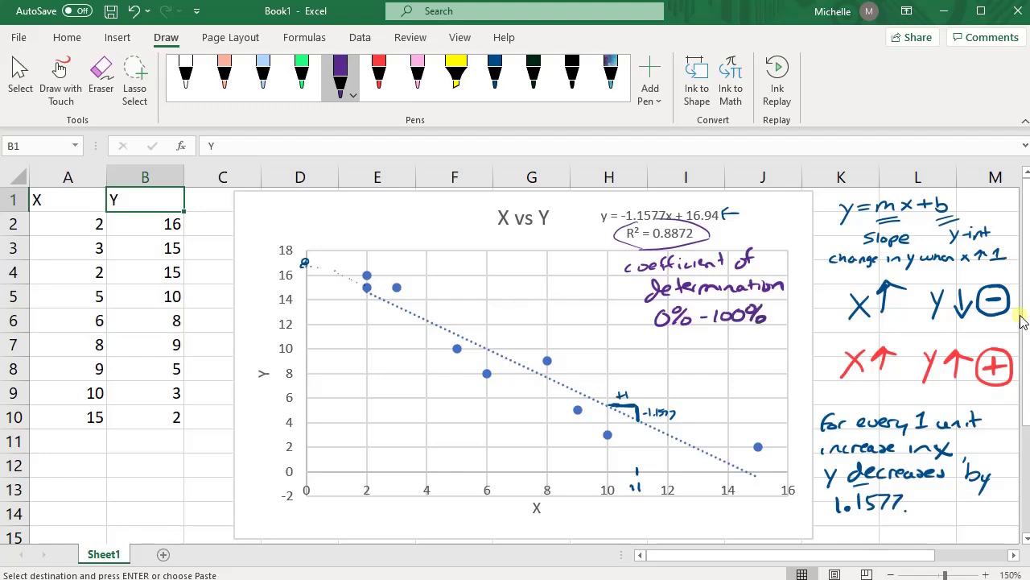
{"action": "left_click_drag", "start_coordinate": [697, 332], "coordinate": [700, 344]}
{"action": "mouse_move", "coordinate": [712, 331]}
{"action": "left_mouse_down"}
{"action": "mouse_move", "coordinate": [707, 344]}
{"action": "mouse_move", "coordinate": [725, 346]}
{"action": "left_mouse_up"}
{"action": "left_click_drag", "start_coordinate": [735, 332], "coordinate": [745, 351]}
{"action": "left_click_drag", "start_coordinate": [746, 337], "coordinate": [757, 348]}
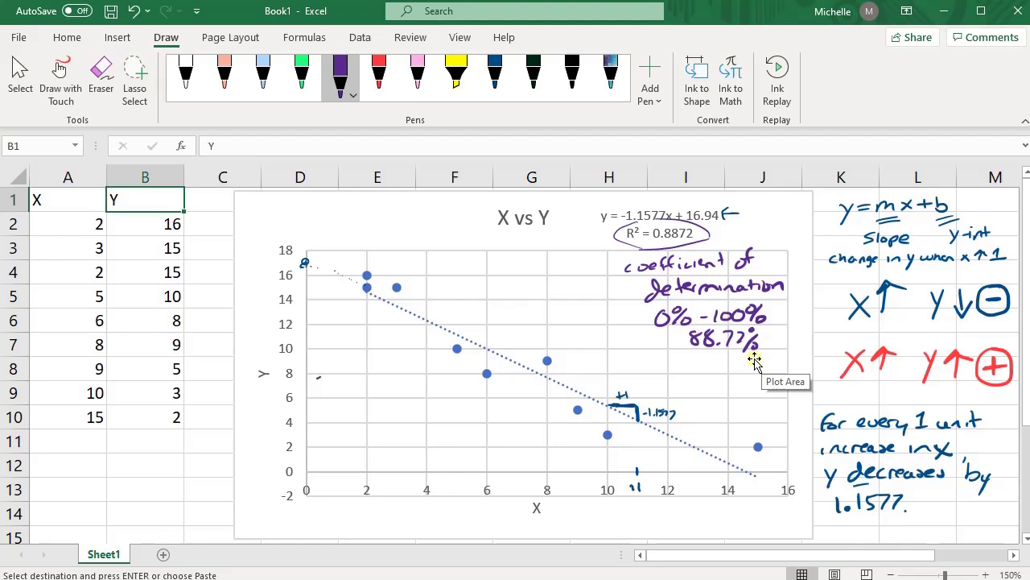
Step: Handwrite "88.72% of variation in y is explained by x" in purple over the chart's plot area, below the trendline
{"action": "left_click_drag", "start_coordinate": [320, 378], "coordinate": [386, 399]}
{"action": "left_click", "coordinate": [347, 392]}
{"action": "left_click_drag", "start_coordinate": [392, 390], "coordinate": [432, 395]}
{"action": "left_click_drag", "start_coordinate": [430, 387], "coordinate": [440, 386]}
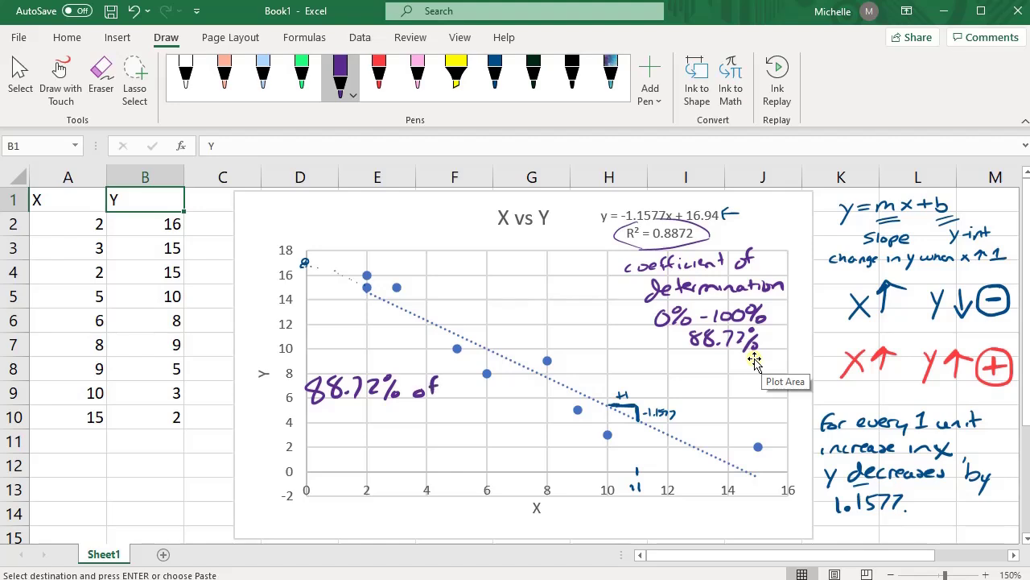
{"action": "left_click_drag", "start_coordinate": [314, 414], "coordinate": [336, 422]}
{"action": "mouse_move", "coordinate": [343, 421]}
{"action": "left_mouse_down"}
{"action": "mouse_move", "coordinate": [351, 413]}
{"action": "mouse_move", "coordinate": [370, 421]}
{"action": "mouse_move", "coordinate": [425, 417]}
{"action": "left_mouse_up"}
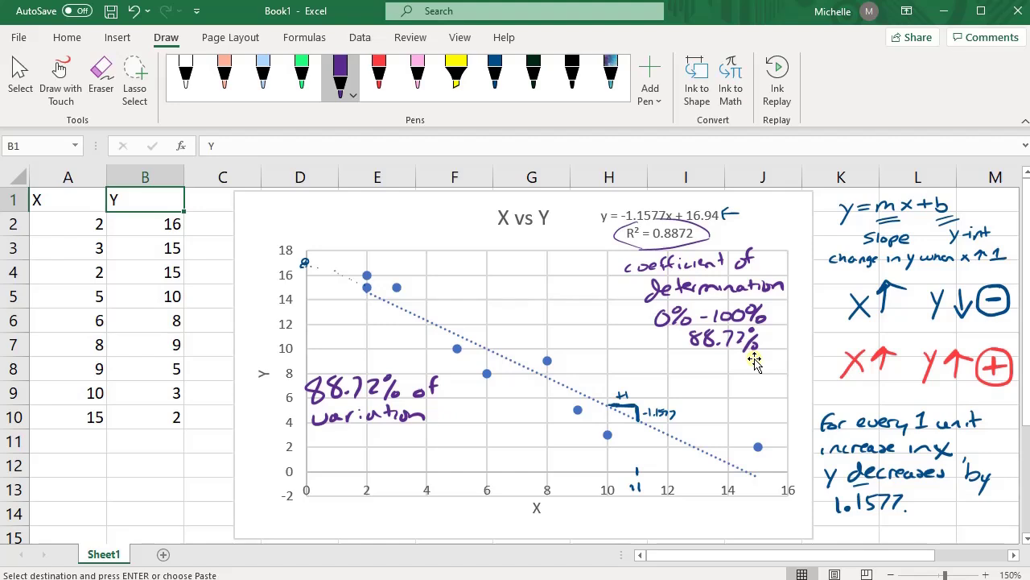
{"action": "left_click_drag", "start_coordinate": [470, 405], "coordinate": [473, 431]}
{"action": "mouse_move", "coordinate": [351, 435]}
{"action": "left_mouse_down"}
{"action": "mouse_move", "coordinate": [385, 455]}
{"action": "mouse_move", "coordinate": [436, 446]}
{"action": "left_mouse_up"}
{"action": "mouse_move", "coordinate": [439, 441]}
{"action": "left_mouse_down"}
{"action": "mouse_move", "coordinate": [483, 444]}
{"action": "mouse_move", "coordinate": [501, 460]}
{"action": "mouse_move", "coordinate": [541, 448]}
{"action": "mouse_move", "coordinate": [520, 455]}
{"action": "left_mouse_up"}
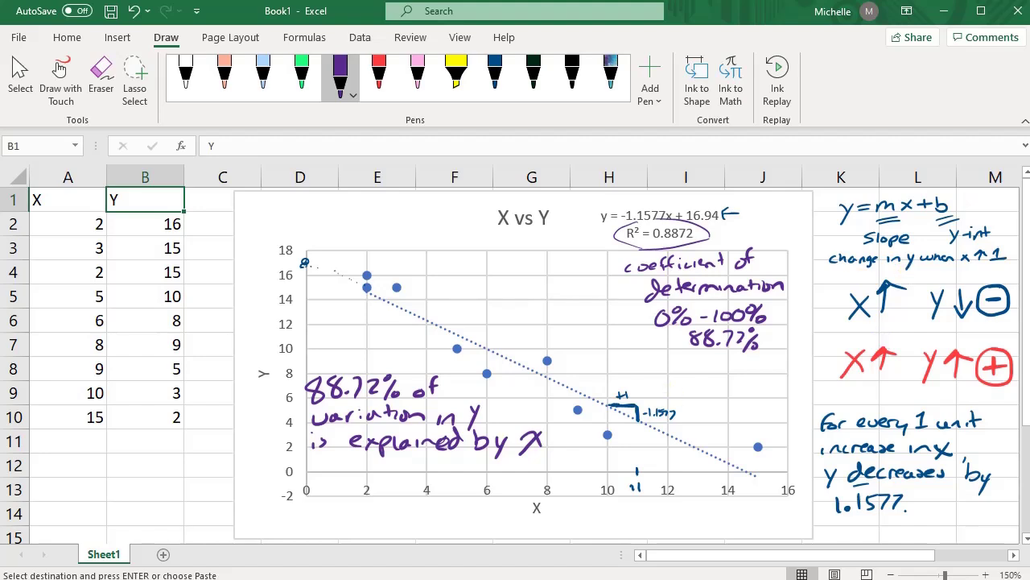
Step: Label cell A12 "r" and calculate the correlation coefficient in B12 with =CORREL(A2:A10,B2:B10)
{"action": "left_click", "coordinate": [43, 475]}
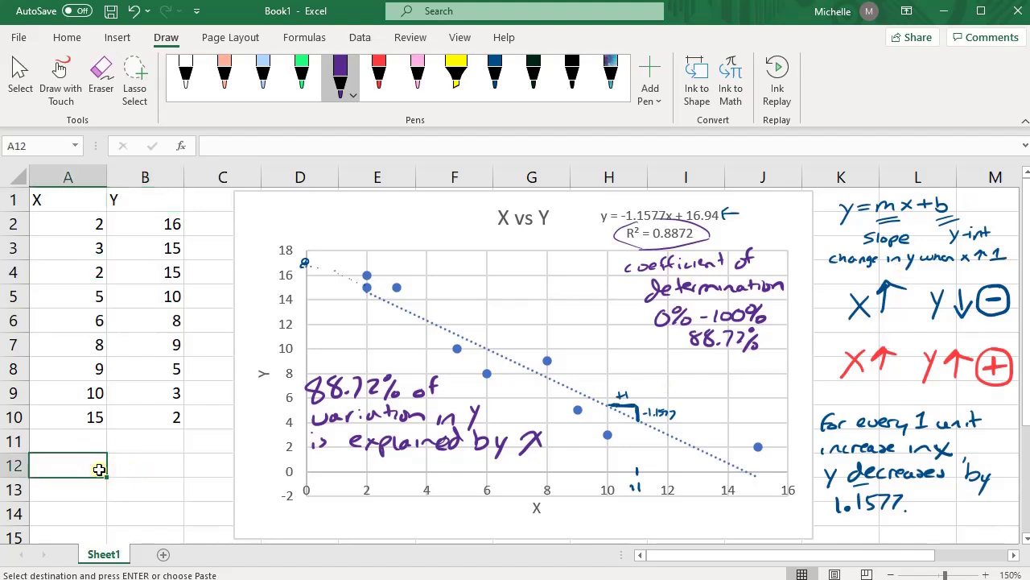
{"action": "type", "text": "r"}
{"action": "key", "text": "Tab"}
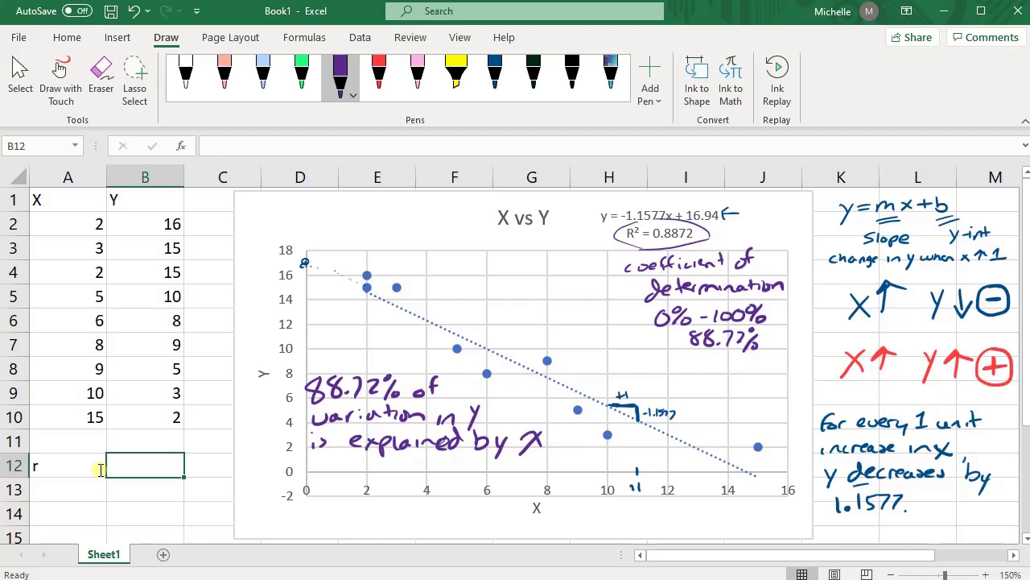
{"action": "type", "text": "="}
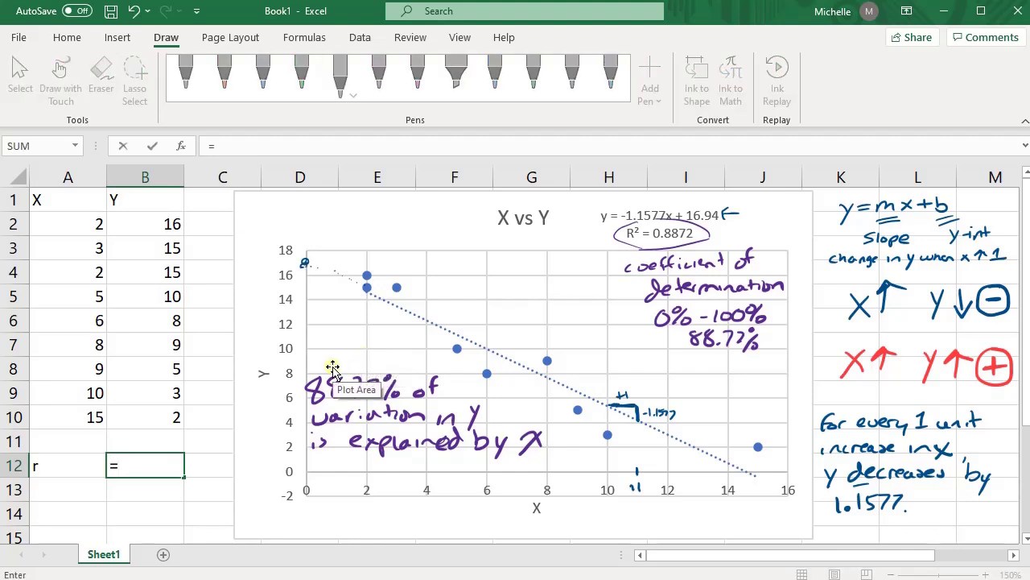
{"action": "type", "text": "corr"}
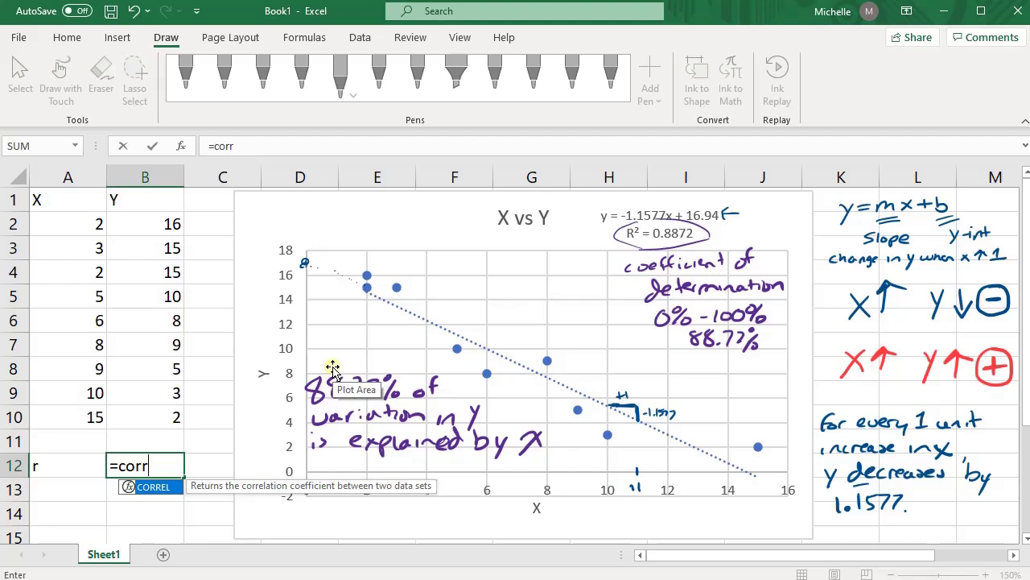
{"action": "type", "text": "el"}
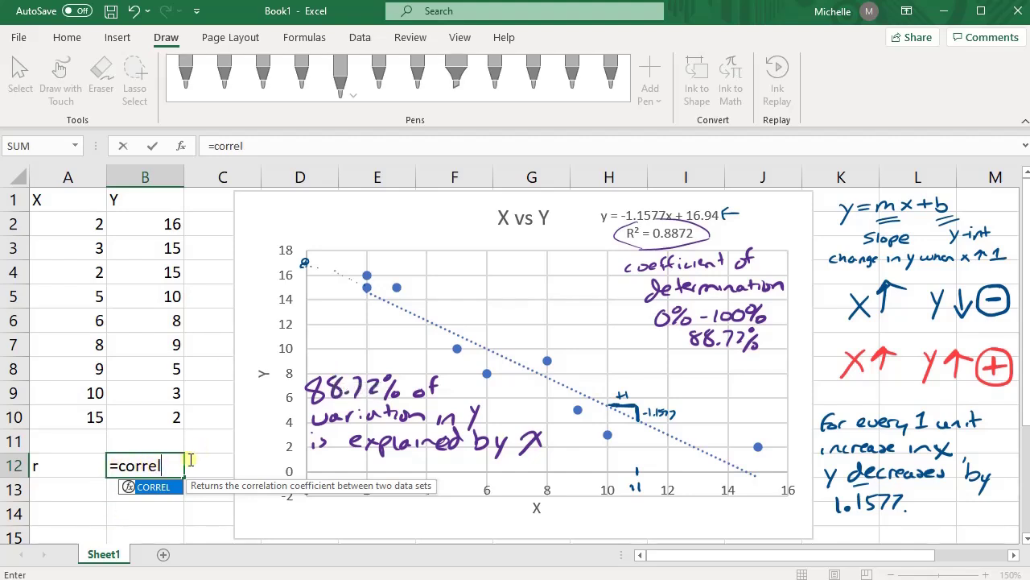
{"action": "double_click", "coordinate": [157, 488]}
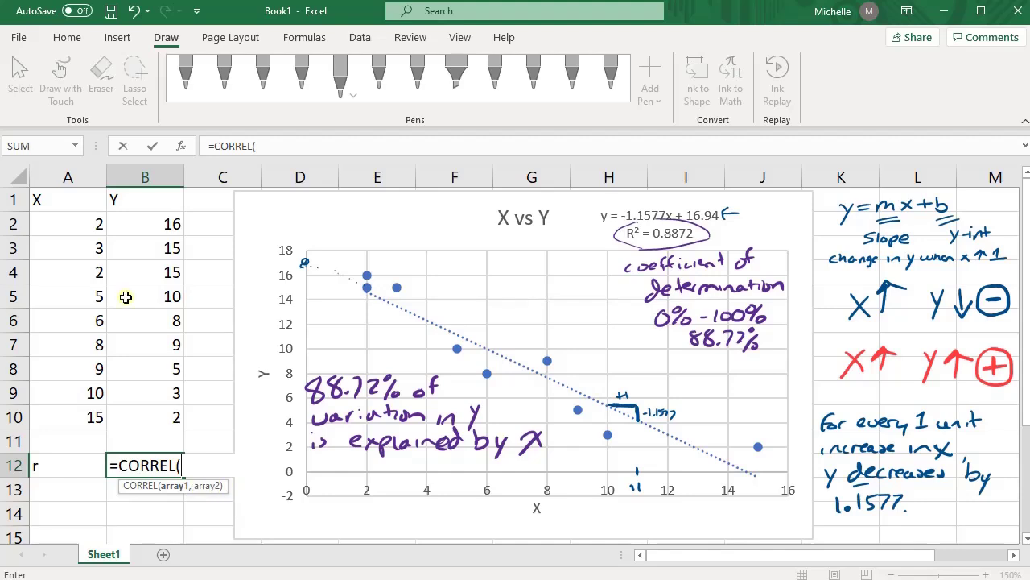
{"action": "left_click", "coordinate": [91, 224]}
{"action": "left_click_drag", "start_coordinate": [91, 224], "coordinate": [95, 417]}
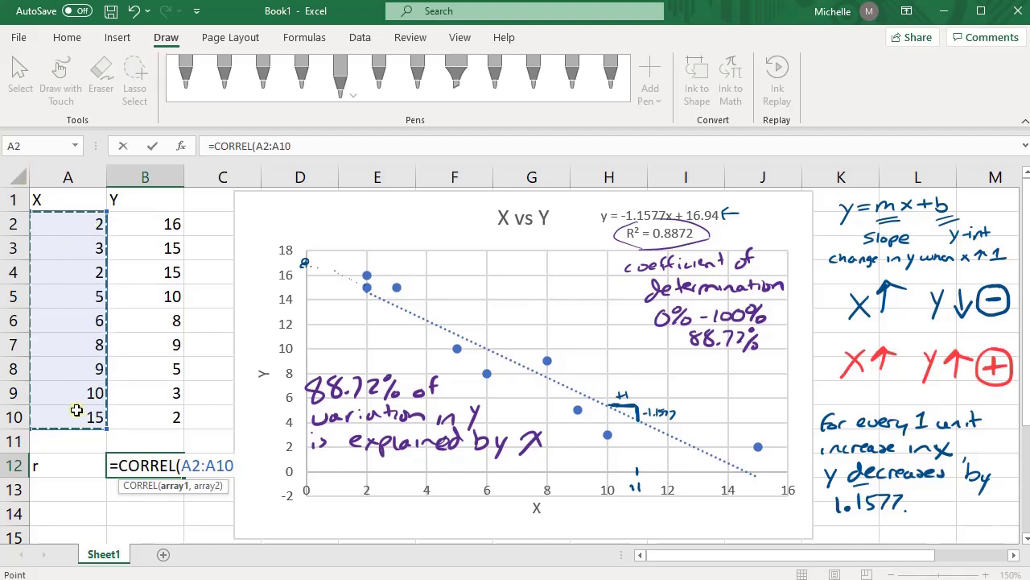
{"action": "type", "text": ","}
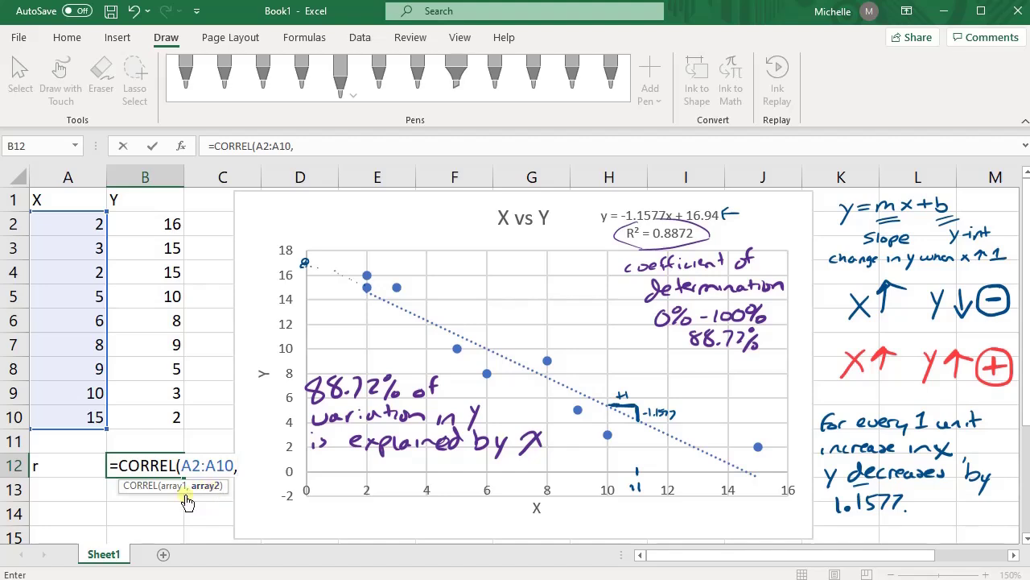
{"action": "left_click_drag", "start_coordinate": [158, 221], "coordinate": [174, 410]}
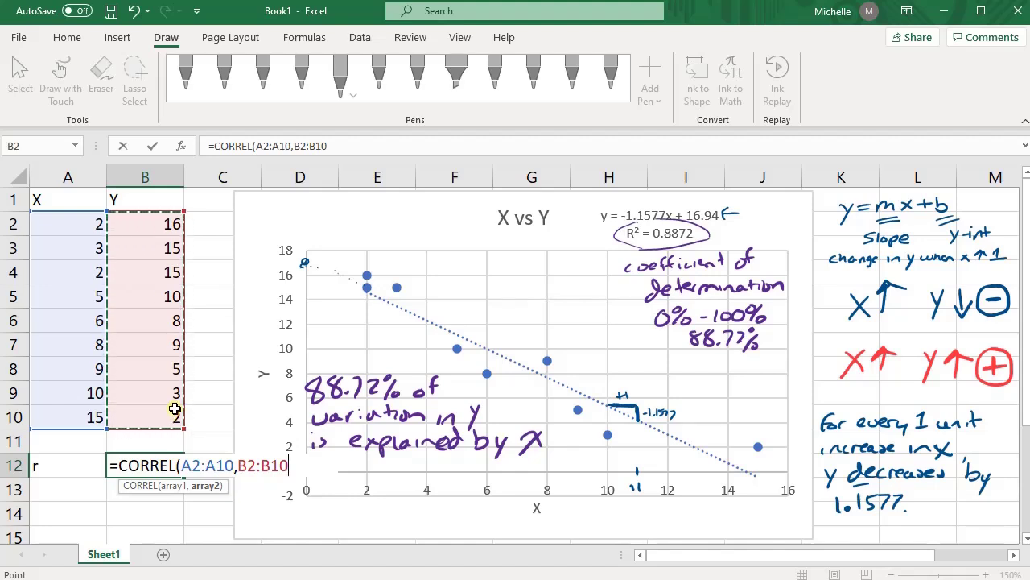
{"action": "type", "text": ")"}
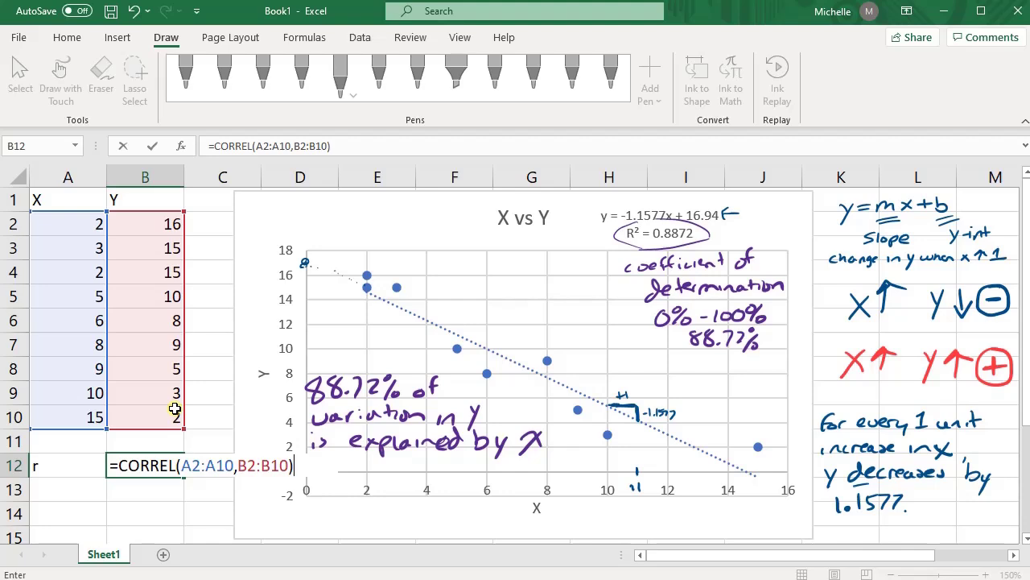
{"action": "key", "text": "Return"}
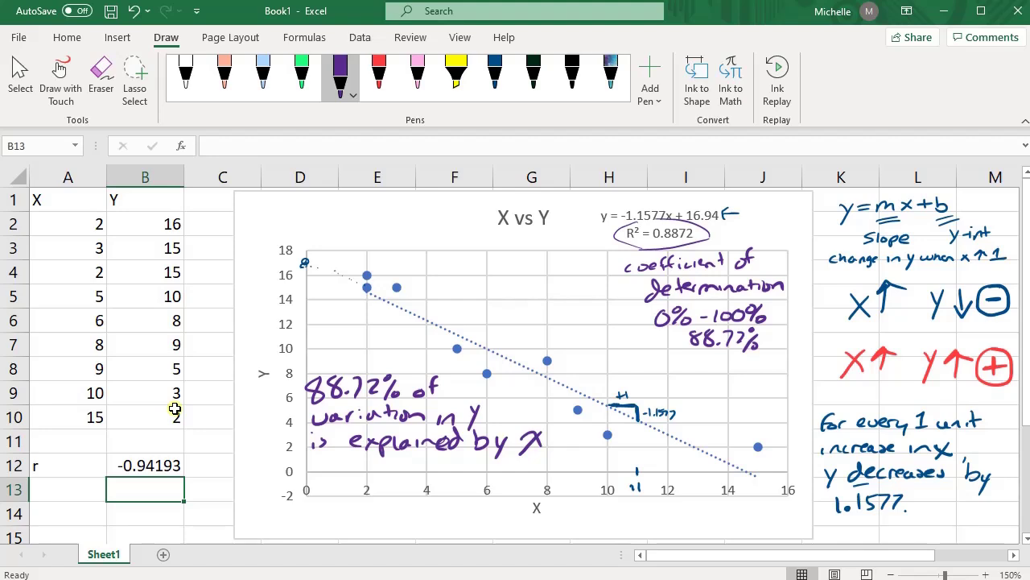
Step: Calculate the square root of the R² value in cell B13 with =SQRT(0.8872)
{"action": "type", "text": "="}
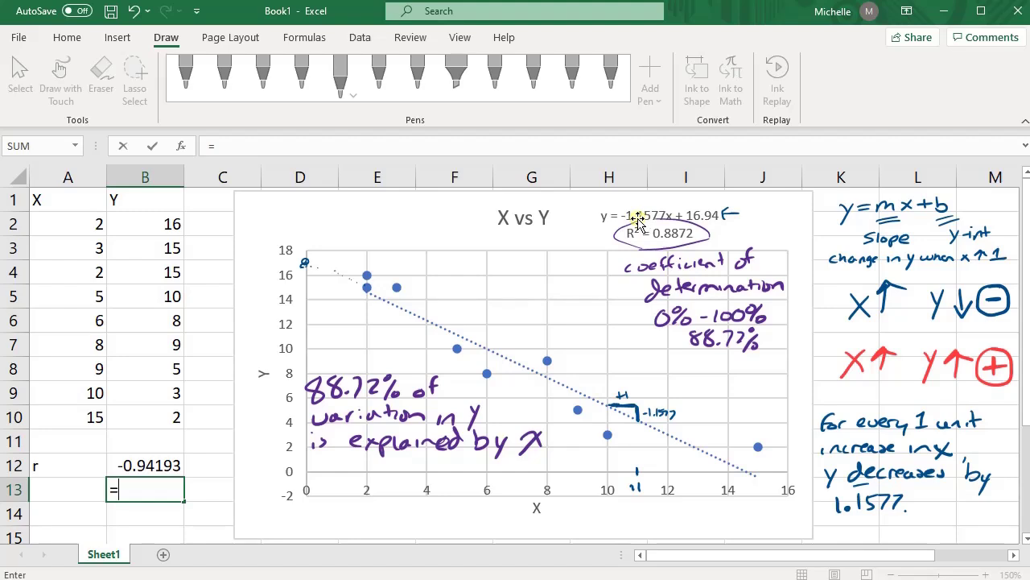
{"action": "type", "text": "qrt"}
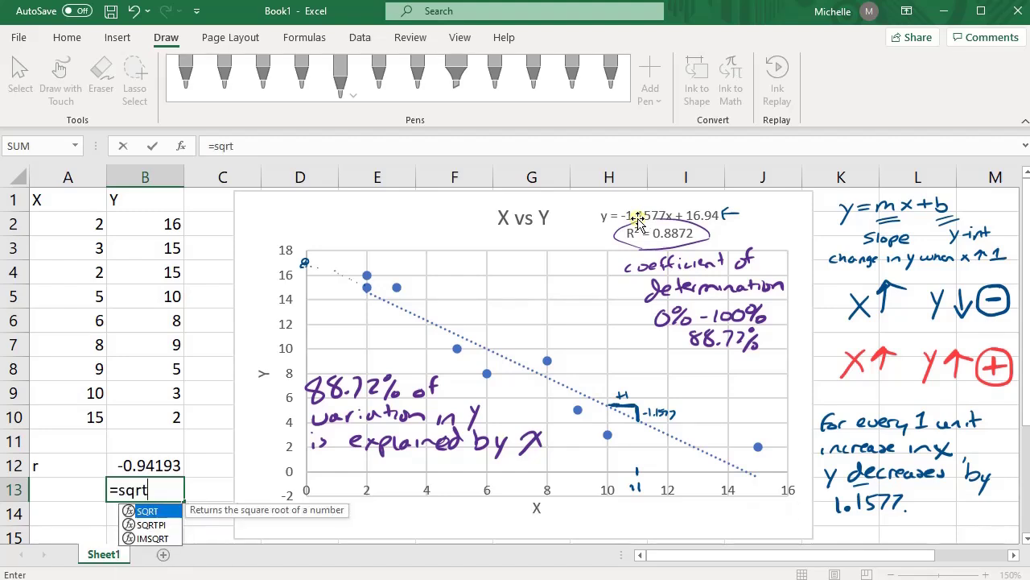
{"action": "type", "text": "("}
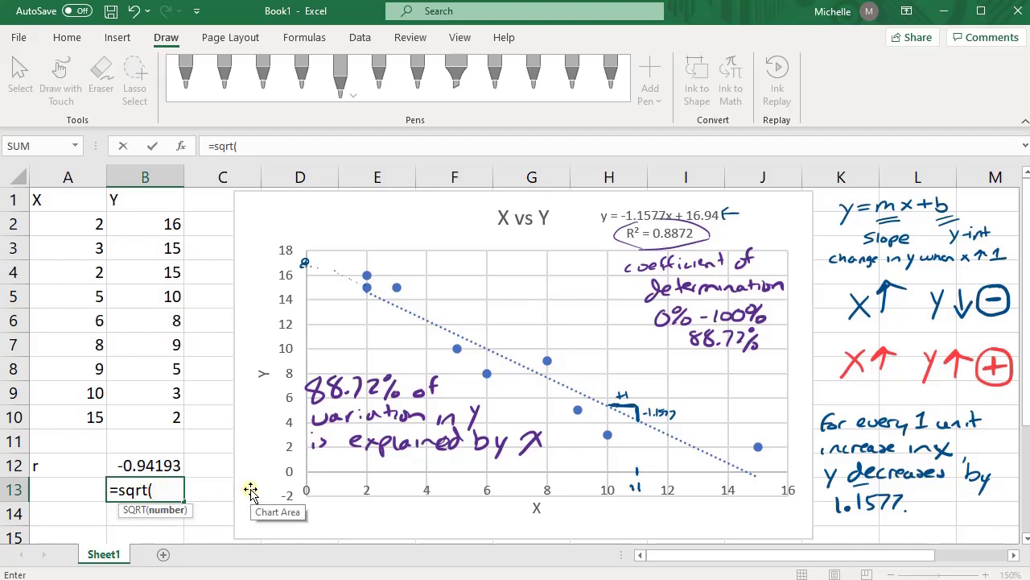
{"action": "type", "text": "0.8872"}
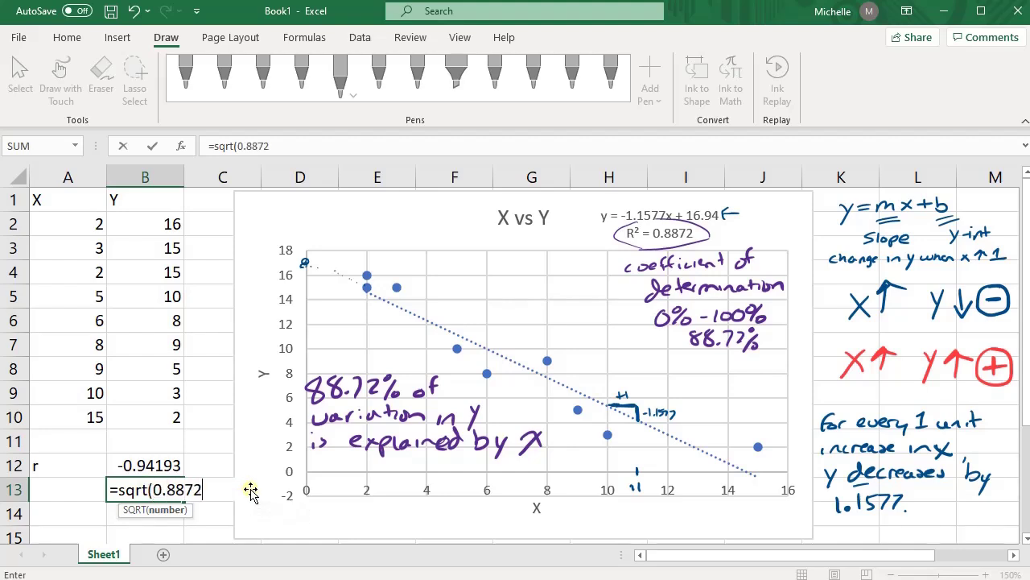
{"action": "type", "text": ")"}
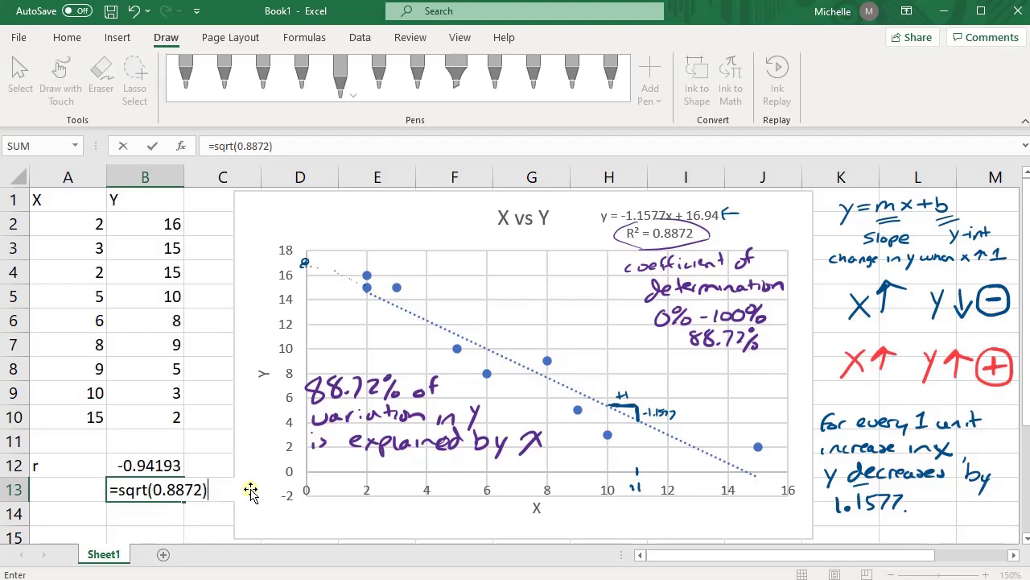
{"action": "key", "text": "Return"}
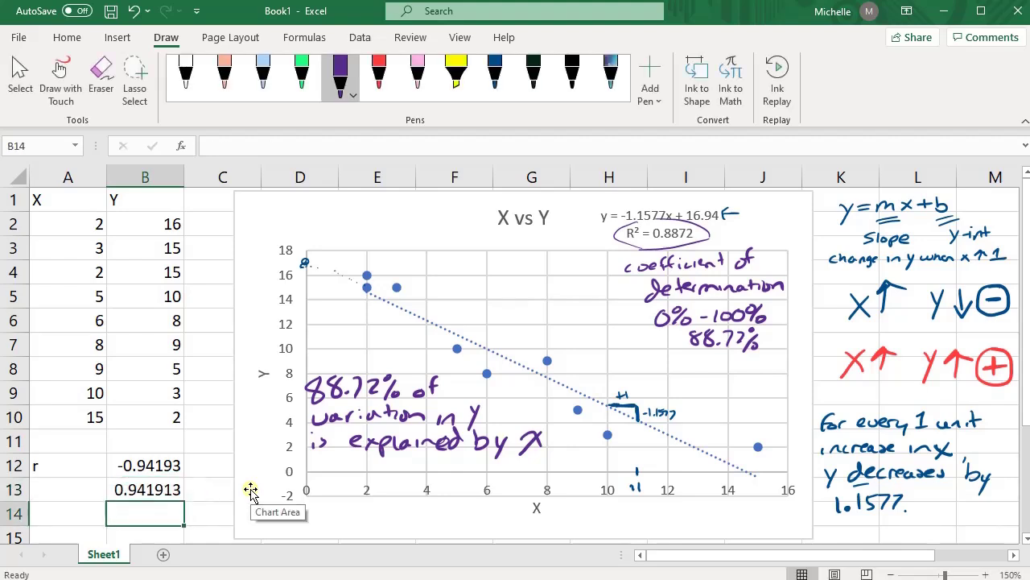
Step: Make the square-root formula in B13 negative so it reads =-SQRT(0.8872)
{"action": "left_click", "coordinate": [164, 495]}
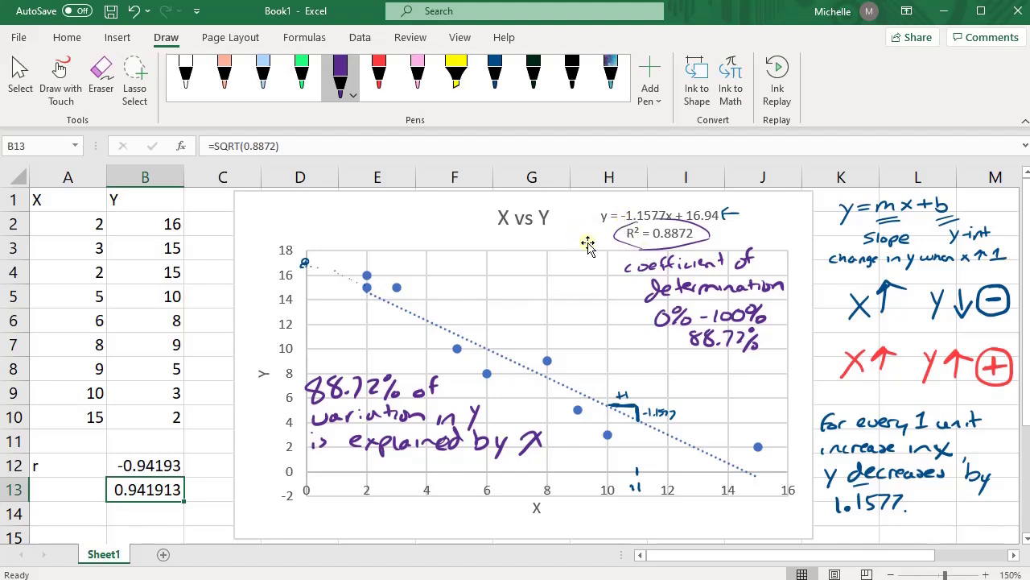
{"action": "double_click", "coordinate": [123, 491]}
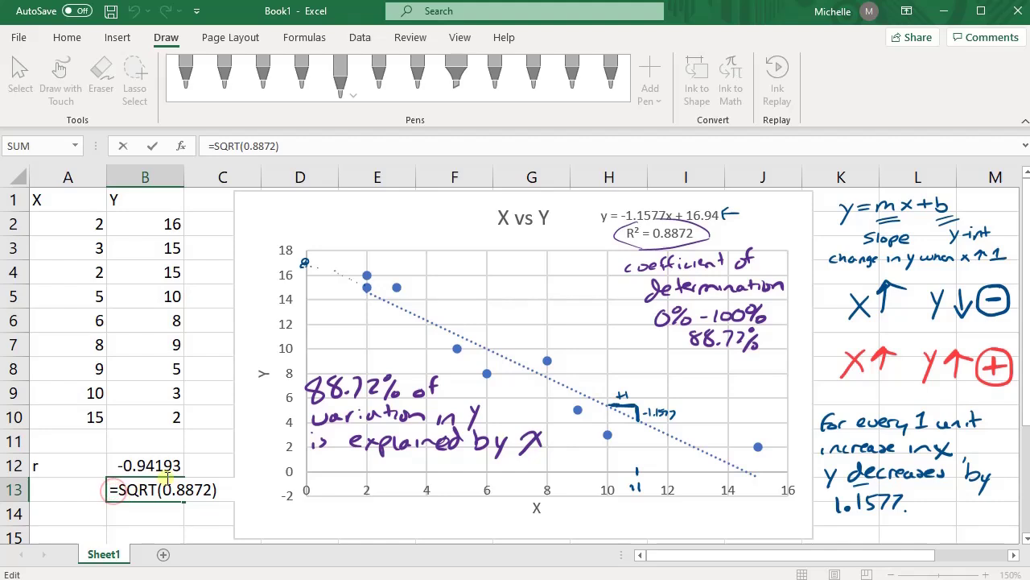
{"action": "type", "text": "-"}
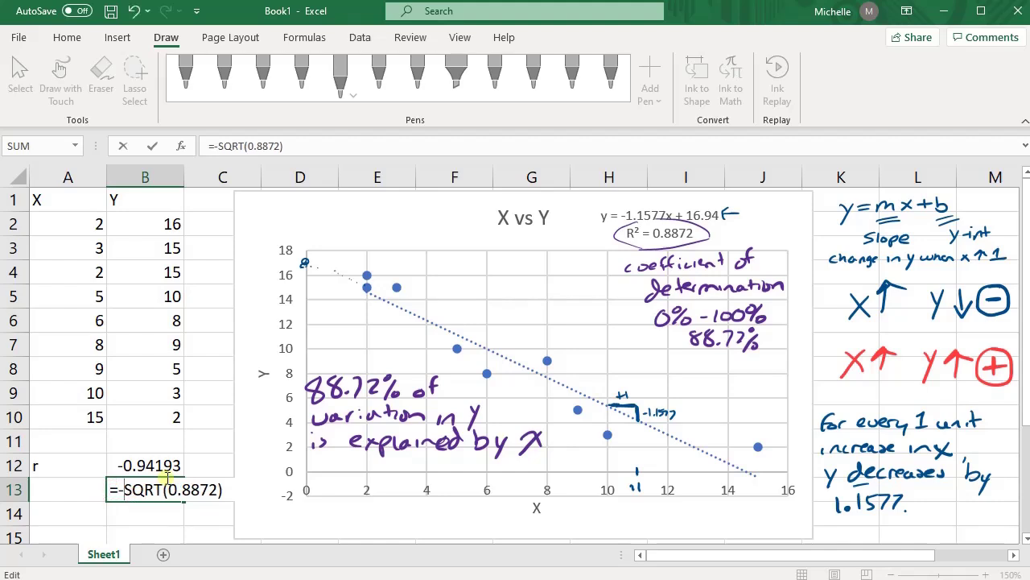
{"action": "key", "text": "Return"}
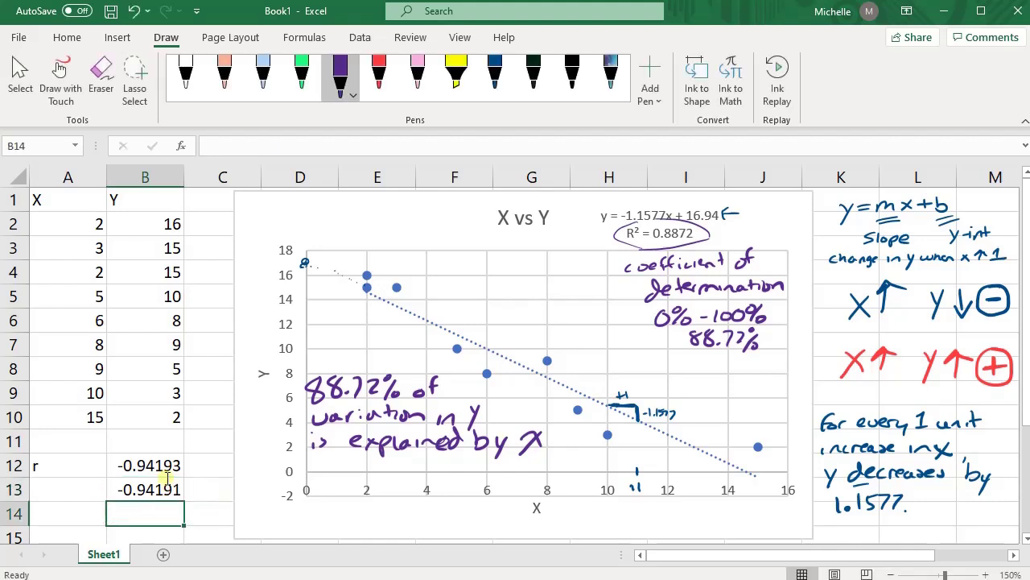
{"action": "left_click_drag", "start_coordinate": [161, 466], "coordinate": [165, 488]}
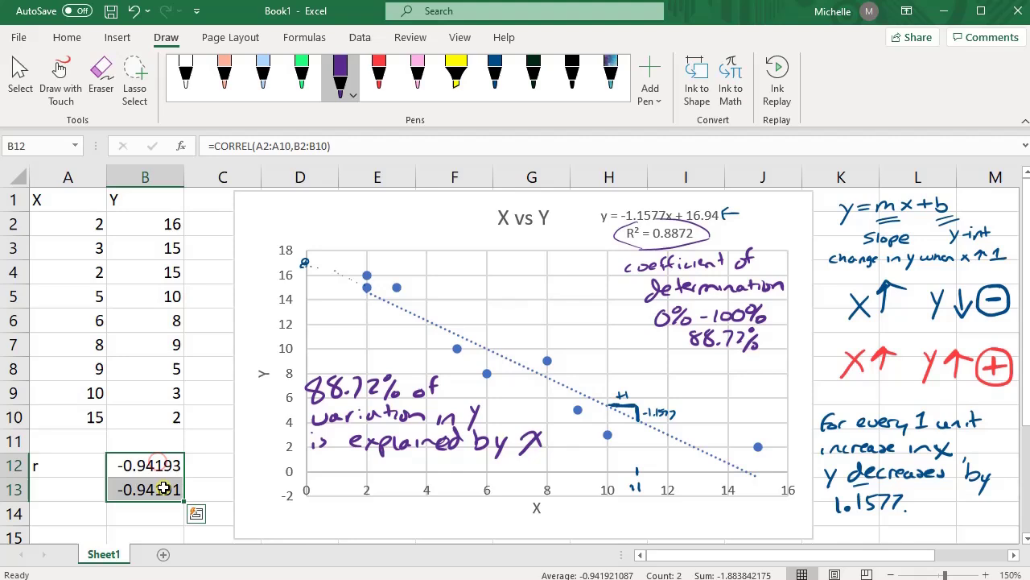
{"action": "left_click", "coordinate": [220, 467]}
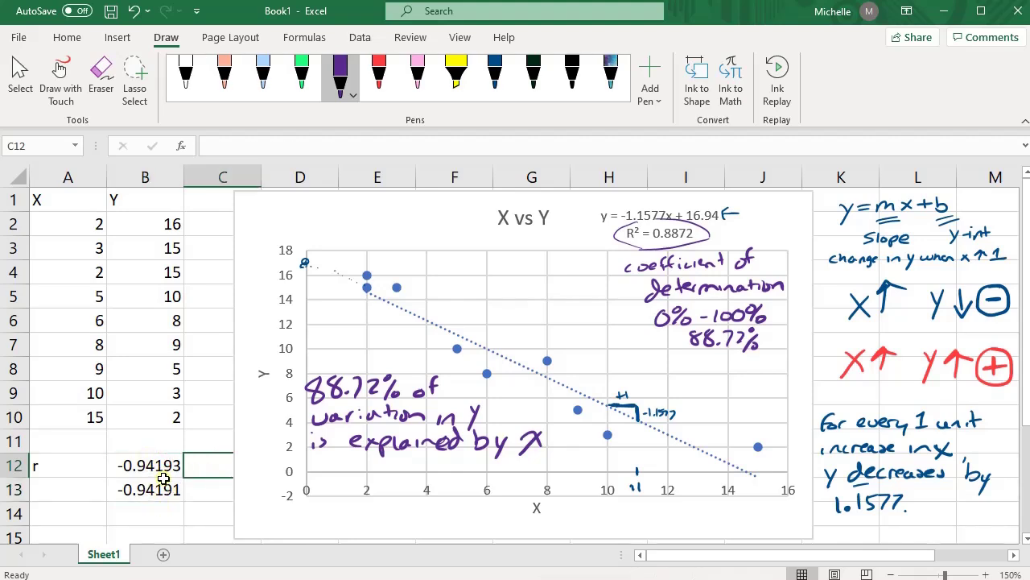
{"action": "left_click_drag", "start_coordinate": [161, 469], "coordinate": [162, 492]}
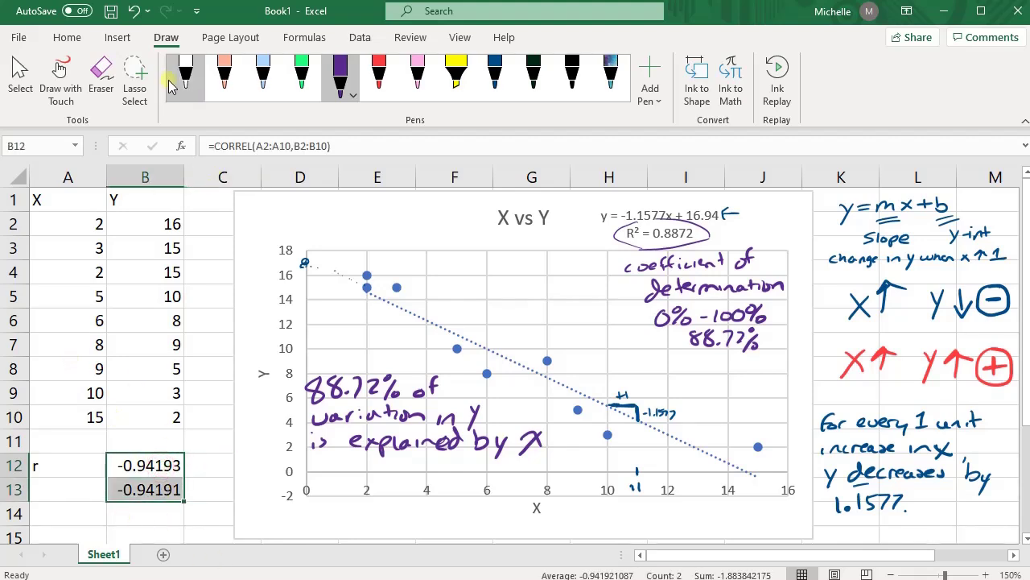
{"action": "left_click", "coordinate": [193, 435]}
Step: Reduce the correlation result in B12 to three decimal places
{"action": "left_click", "coordinate": [173, 465]}
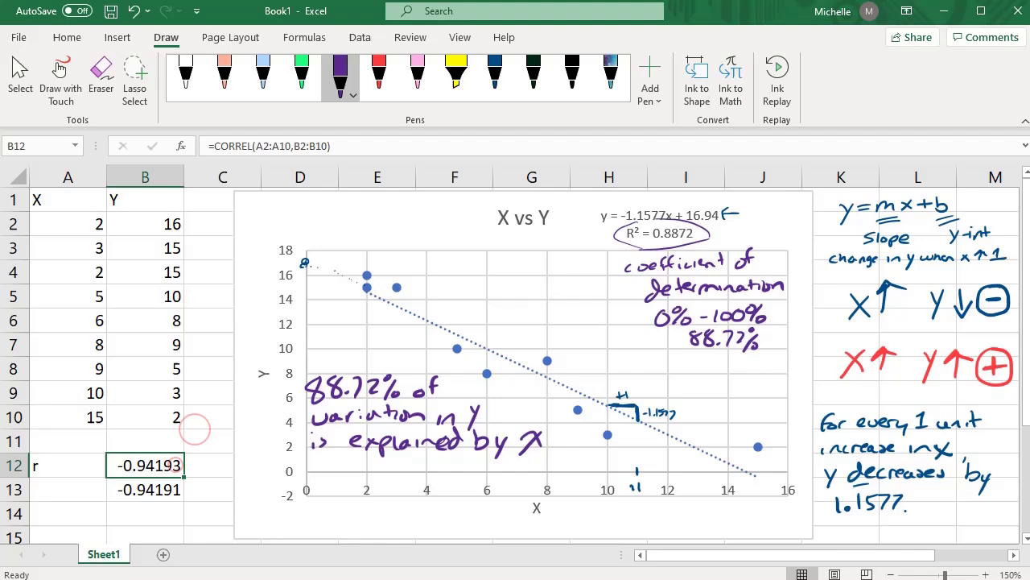
{"action": "left_click", "coordinate": [67, 37]}
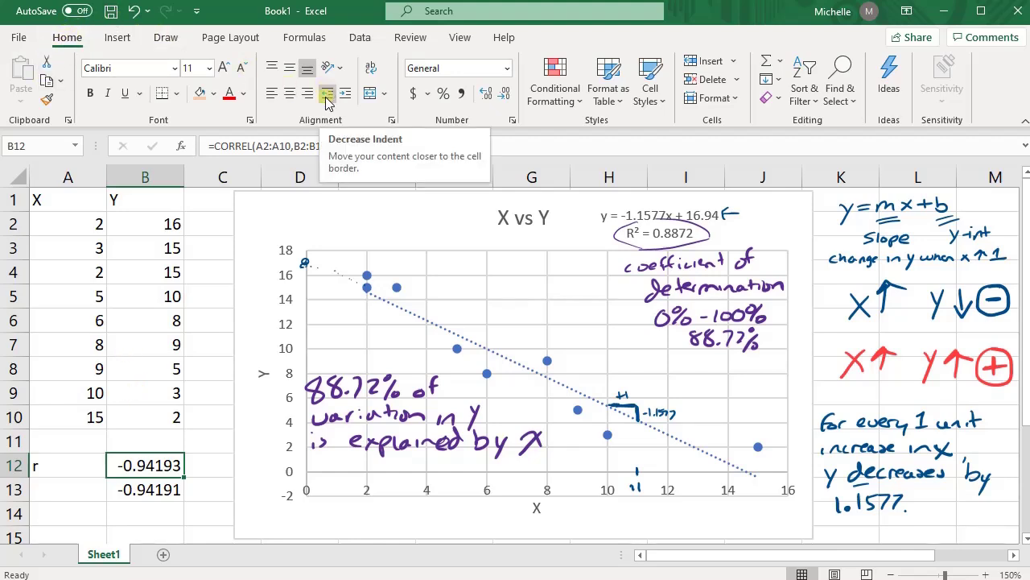
{"action": "left_click", "coordinate": [504, 94]}
{"action": "left_click", "coordinate": [504, 94]}
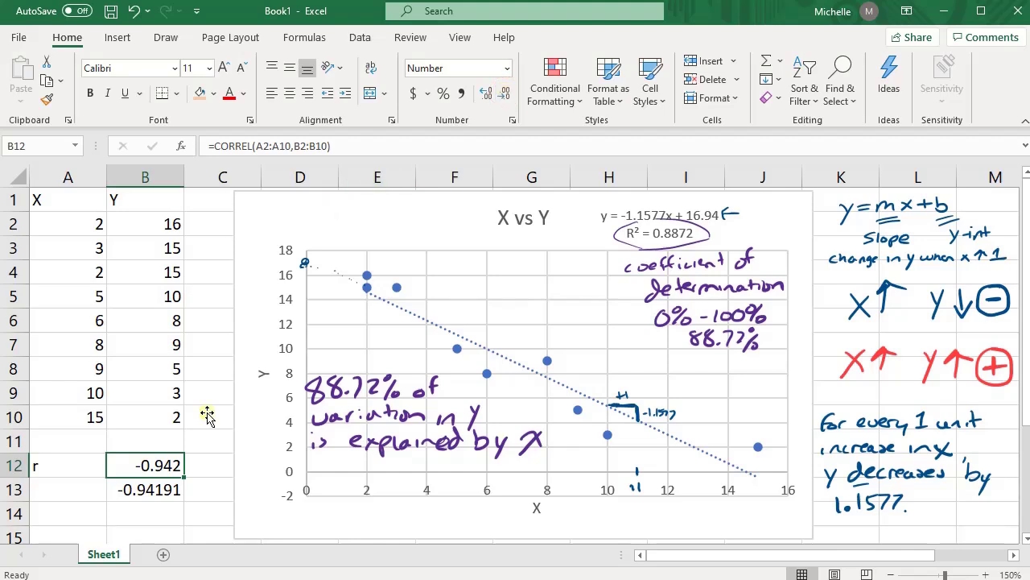
Step: Display the negative square-root result in B13 with four decimal places, and select the correlation cell B12
{"action": "left_click", "coordinate": [150, 489]}
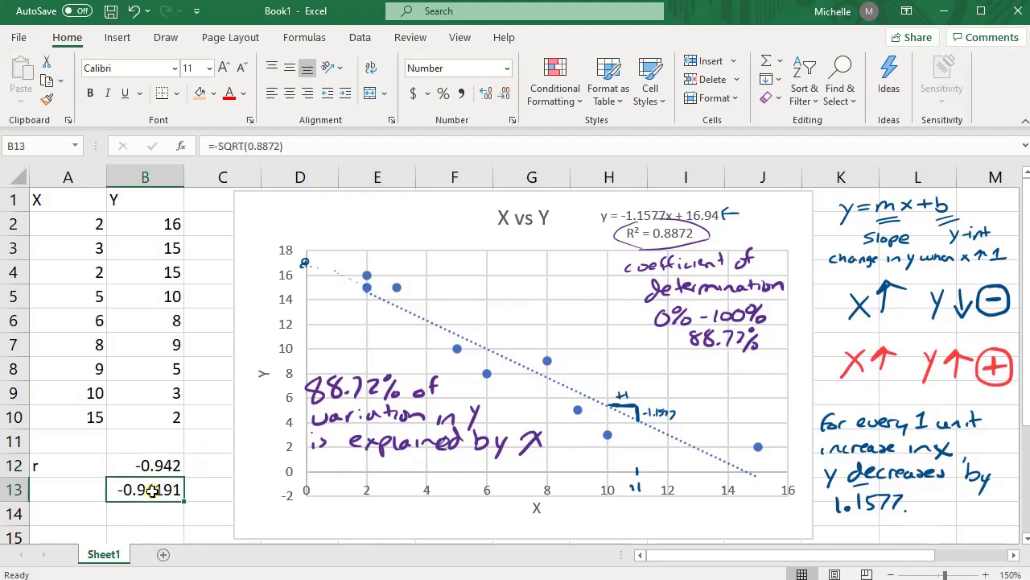
{"action": "left_click", "coordinate": [505, 94]}
{"action": "left_click", "coordinate": [505, 94]}
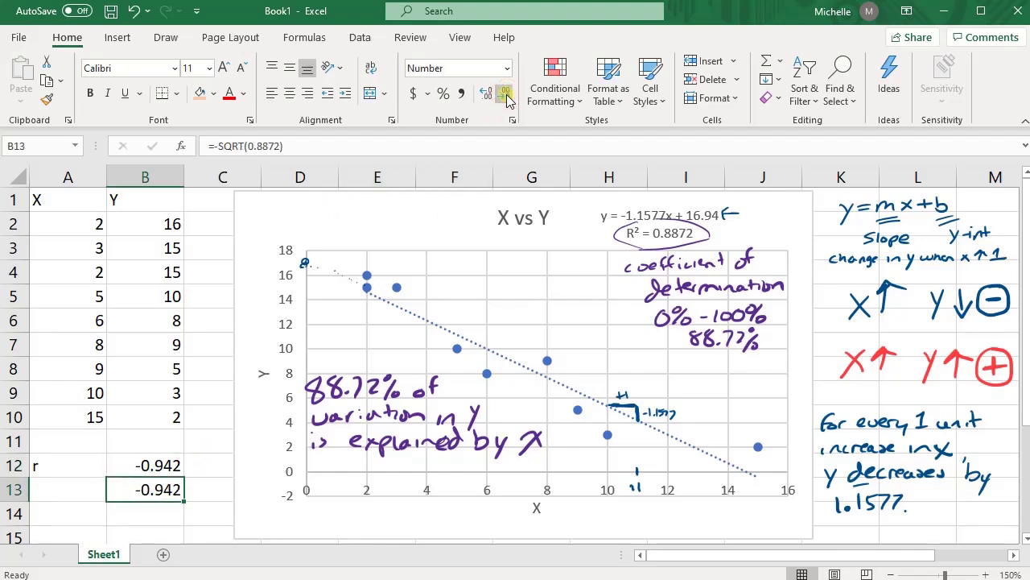
{"action": "left_click", "coordinate": [487, 93]}
{"action": "left_click", "coordinate": [175, 462]}
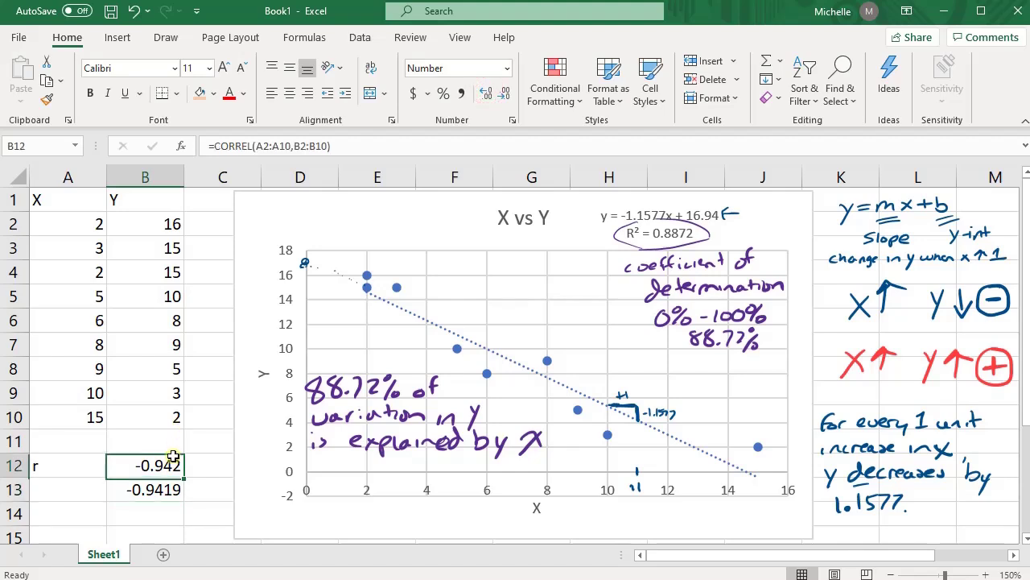
Step: Display the correlation result in B12 with four decimal places
{"action": "left_click", "coordinate": [487, 93]}
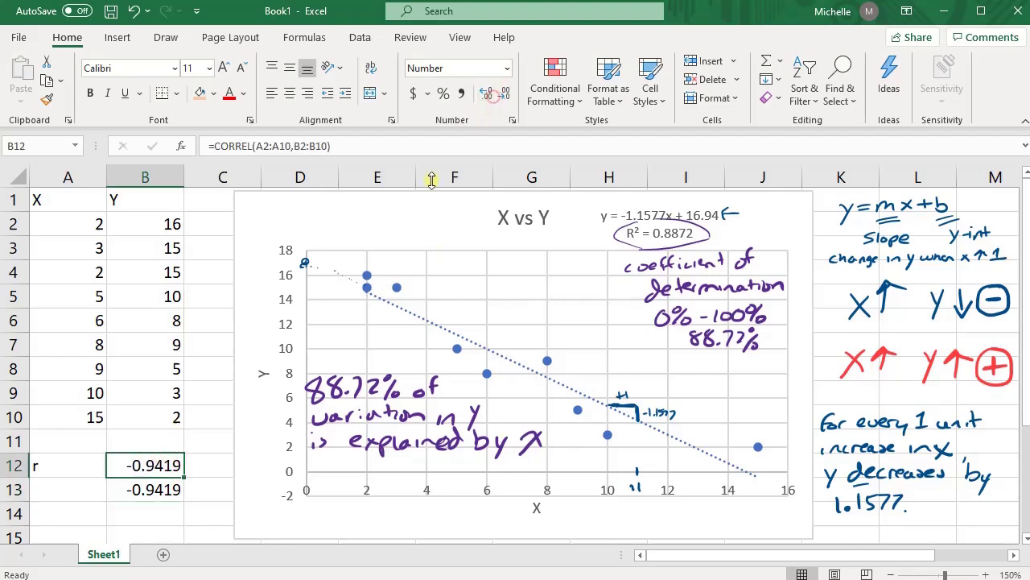
{"action": "left_click", "coordinate": [212, 485]}
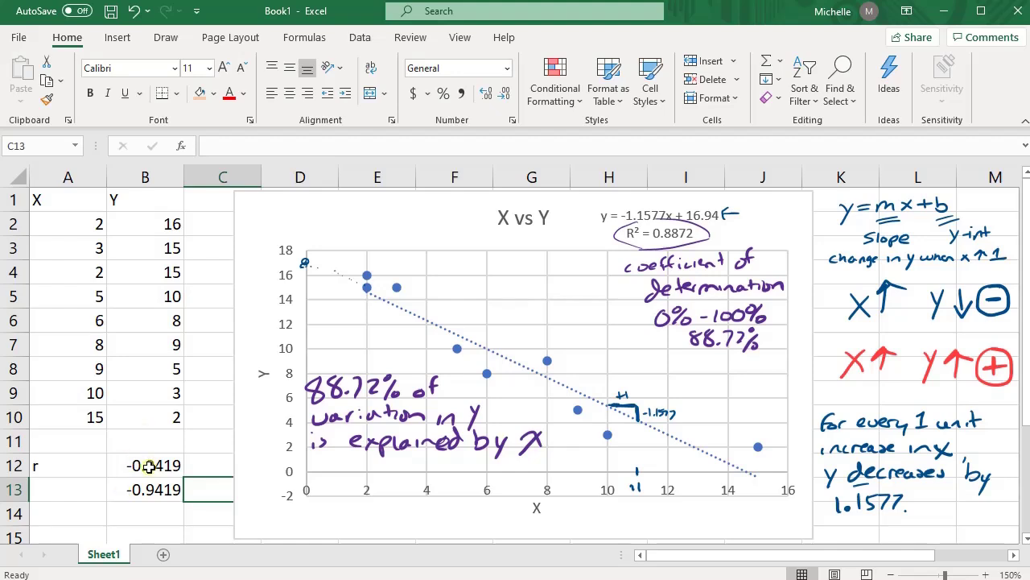
{"action": "left_click", "coordinate": [211, 469]}
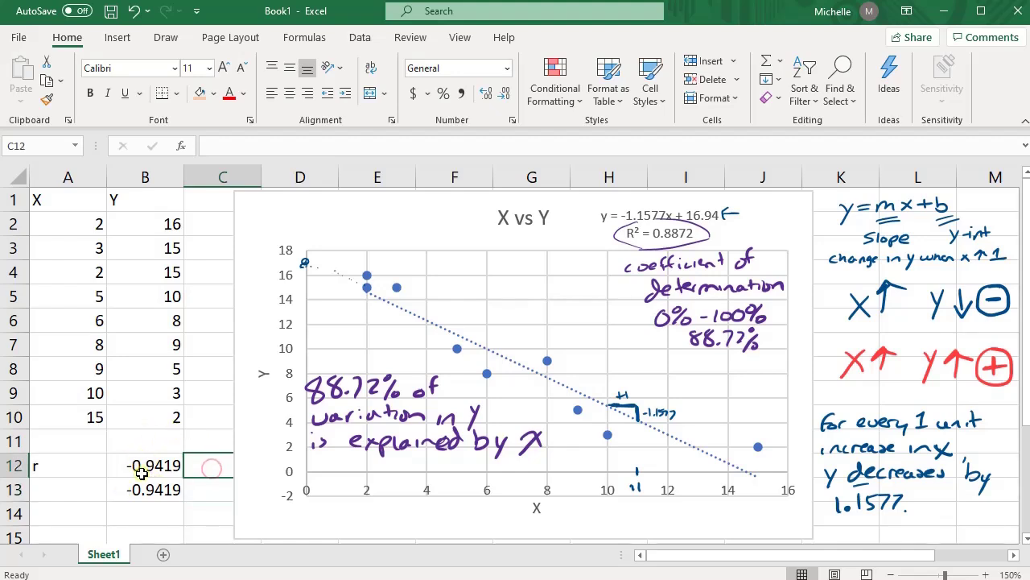
Step: Handwrite the correlation coefficient's range, -1 ≤ r ≤ 1, in purple directly below the r label in column A
{"action": "left_click", "coordinate": [46, 469]}
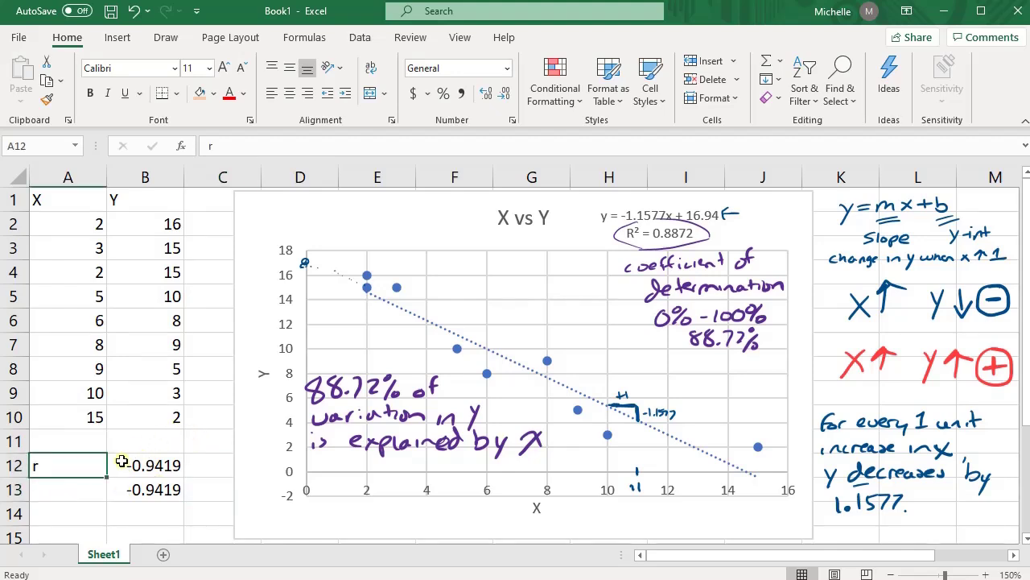
{"action": "left_click", "coordinate": [74, 473]}
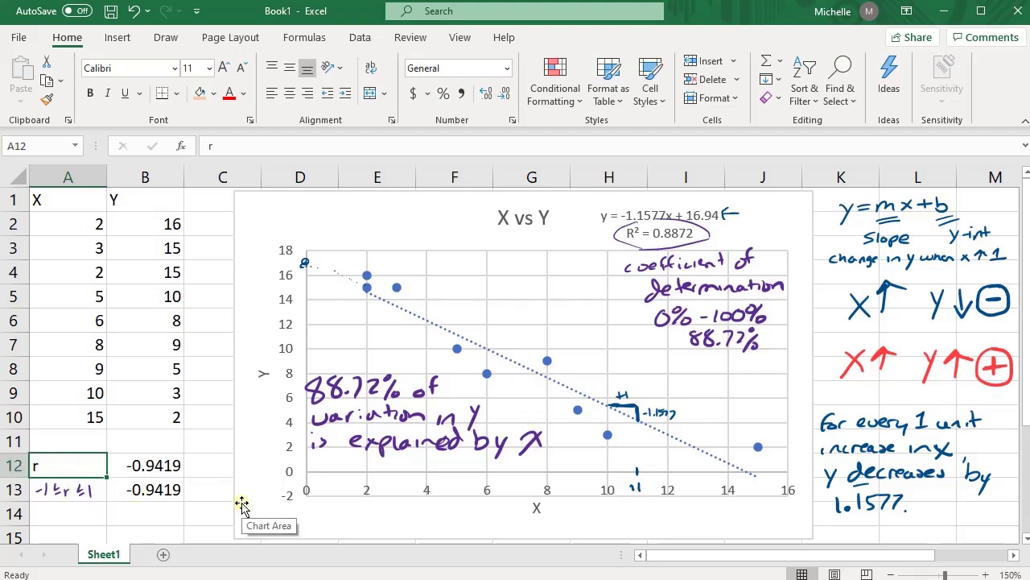
{"action": "left_click", "coordinate": [153, 513]}
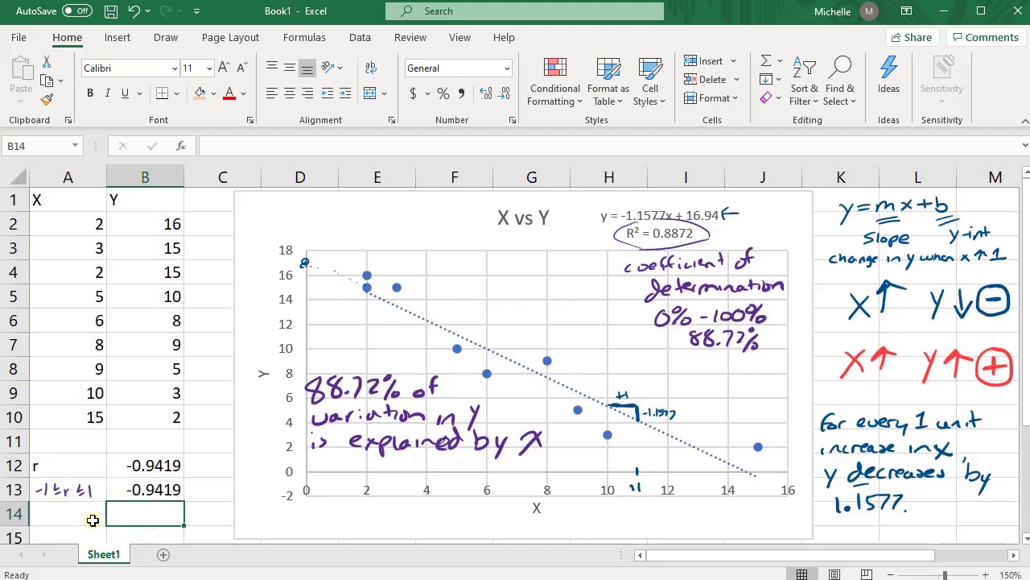
{"action": "left_click", "coordinate": [56, 513]}
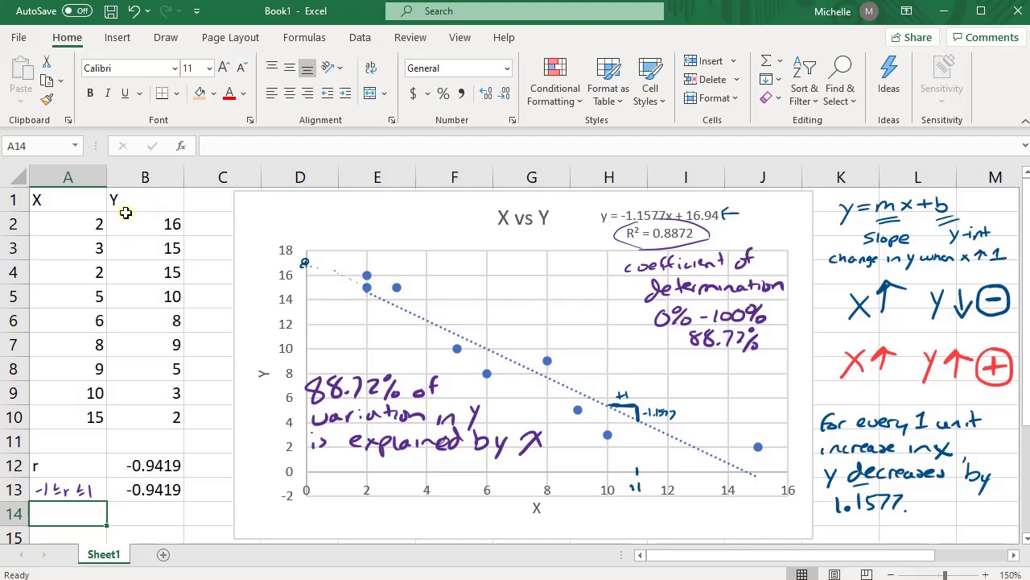
{"action": "left_click_drag", "start_coordinate": [90, 200], "coordinate": [148, 195]}
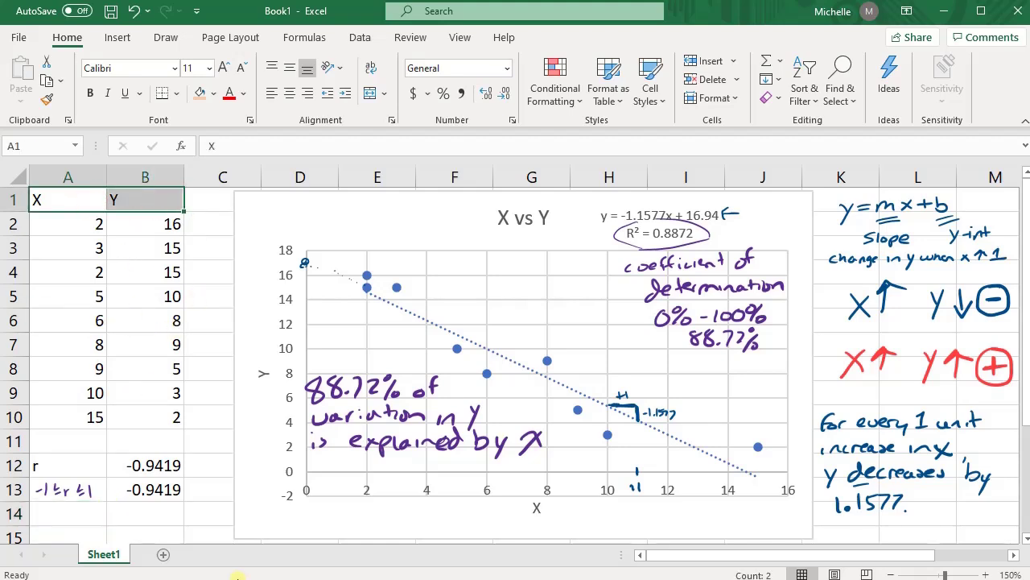
{"action": "left_click", "coordinate": [144, 338]}
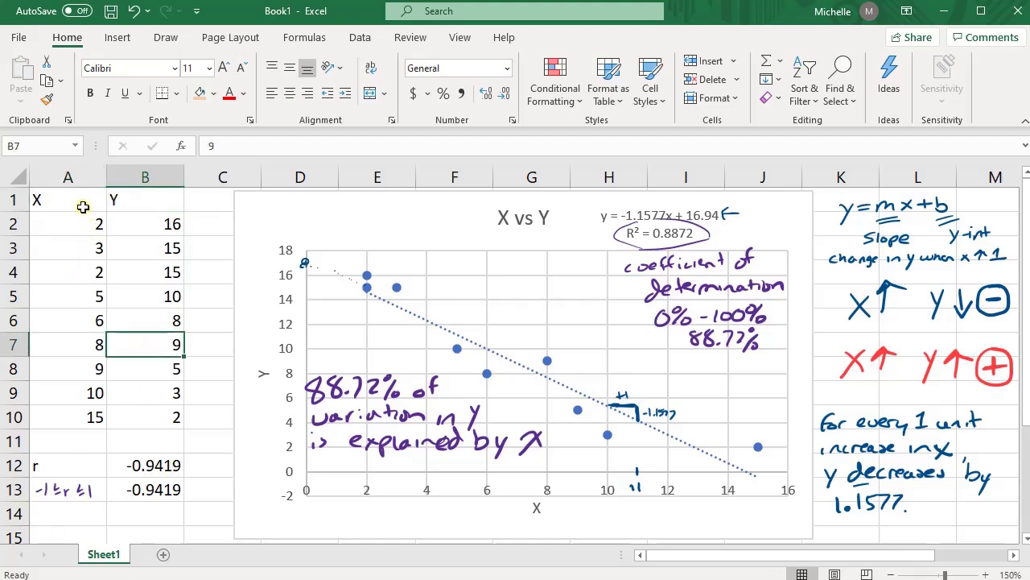
{"action": "left_click_drag", "start_coordinate": [83, 207], "coordinate": [152, 225]}
{"action": "left_click", "coordinate": [165, 224]}
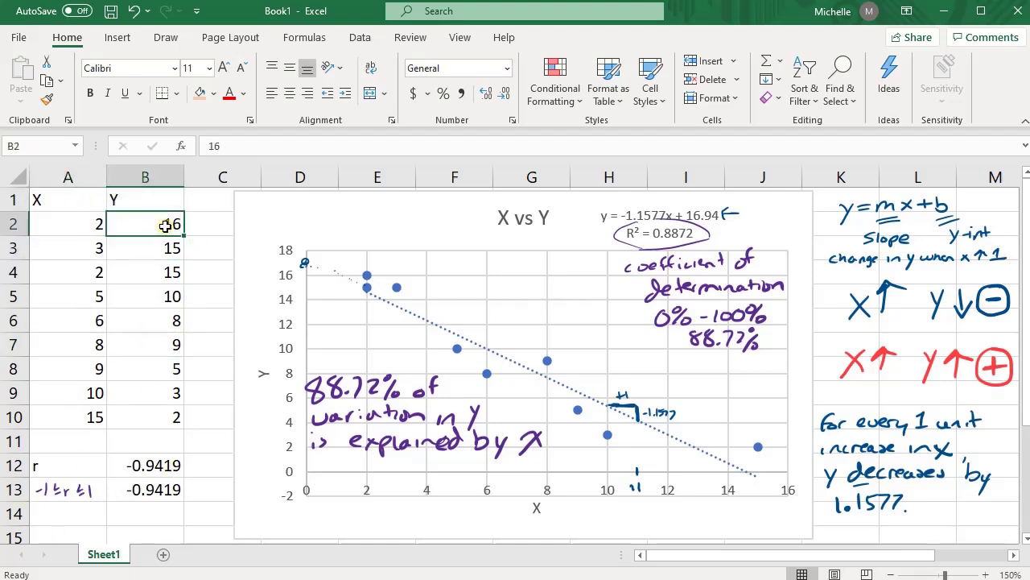
{"action": "left_click", "coordinate": [73, 224]}
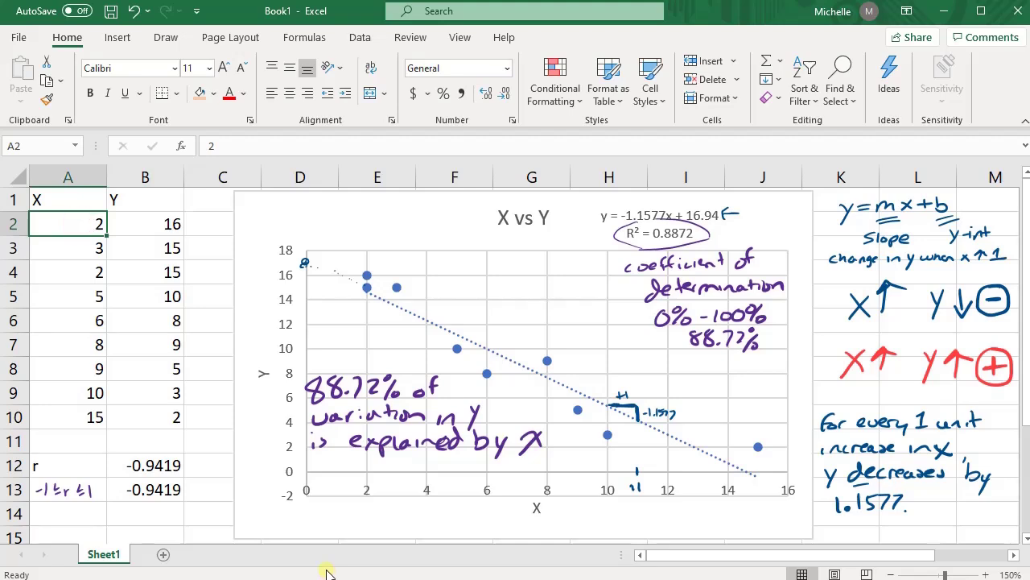
{"action": "left_click", "coordinate": [150, 206]}
{"action": "left_click", "coordinate": [103, 226]}
{"action": "left_click", "coordinate": [159, 202]}
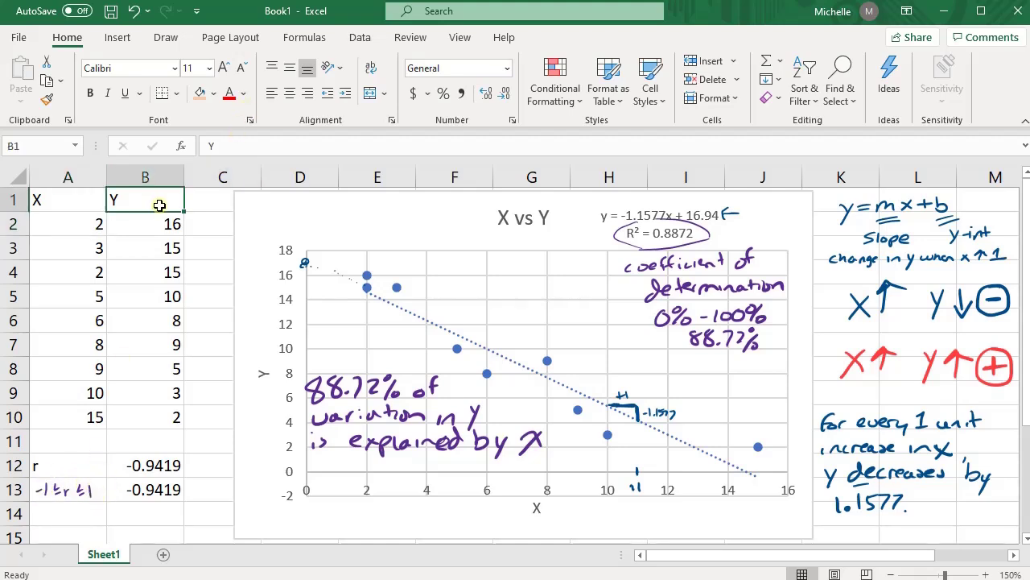
{"action": "left_click", "coordinate": [72, 202]}
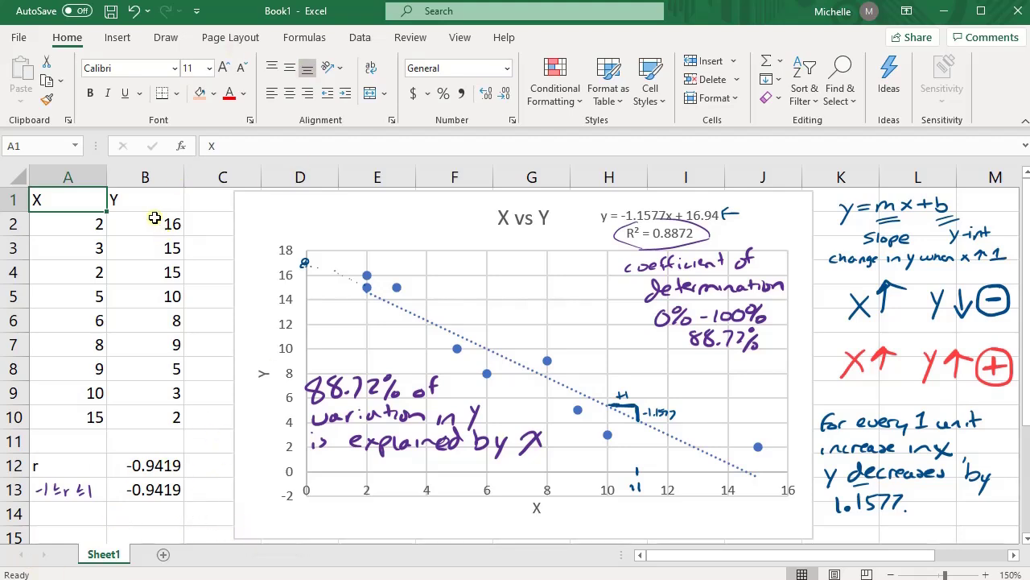
{"action": "left_click", "coordinate": [143, 194]}
{"action": "left_click", "coordinate": [70, 193]}
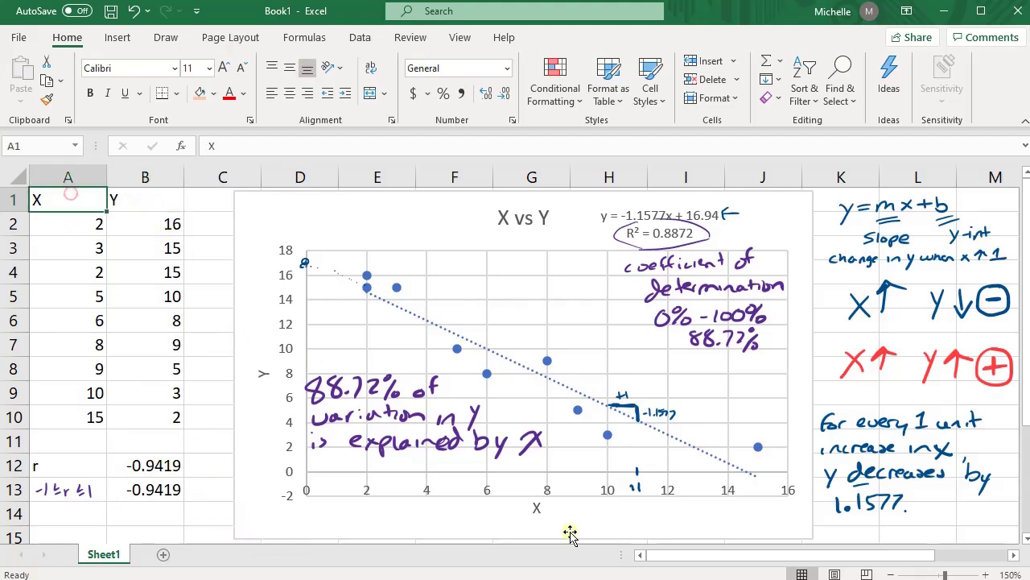